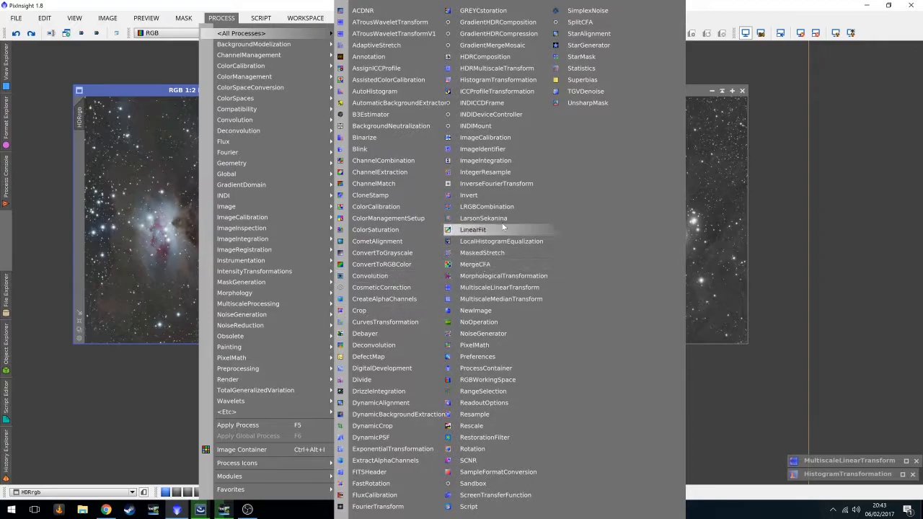
# Apply LRGBCombination to the HDRrgb image with HDRlum as the only source channel, used for lightness
pyautogui.click(483, 207)
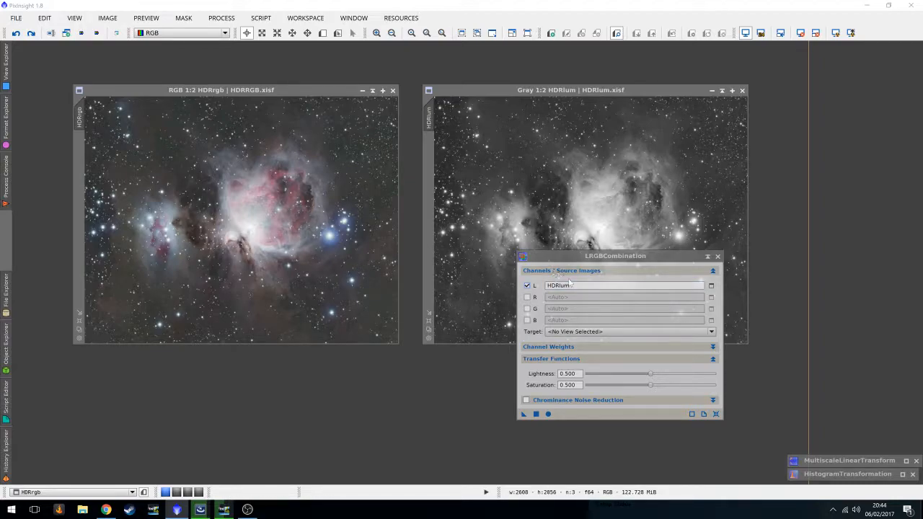
pyautogui.click(711, 286)
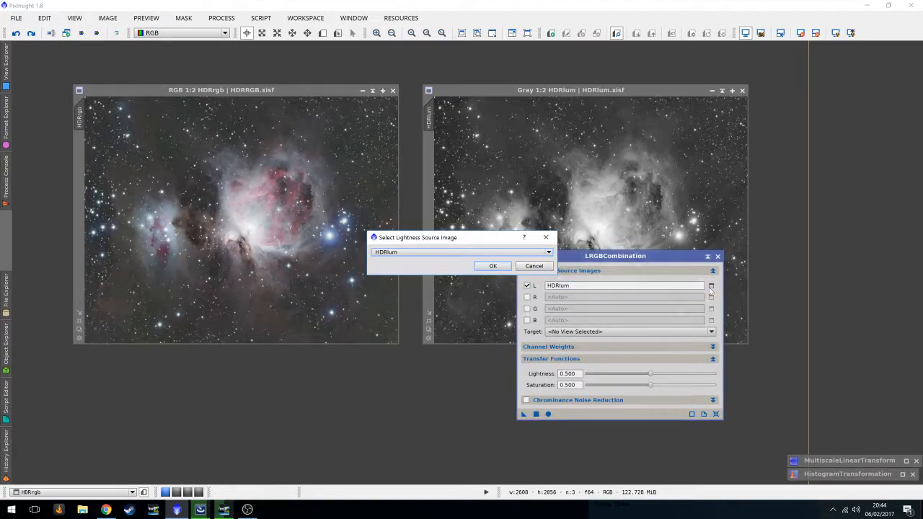
pyautogui.click(493, 266)
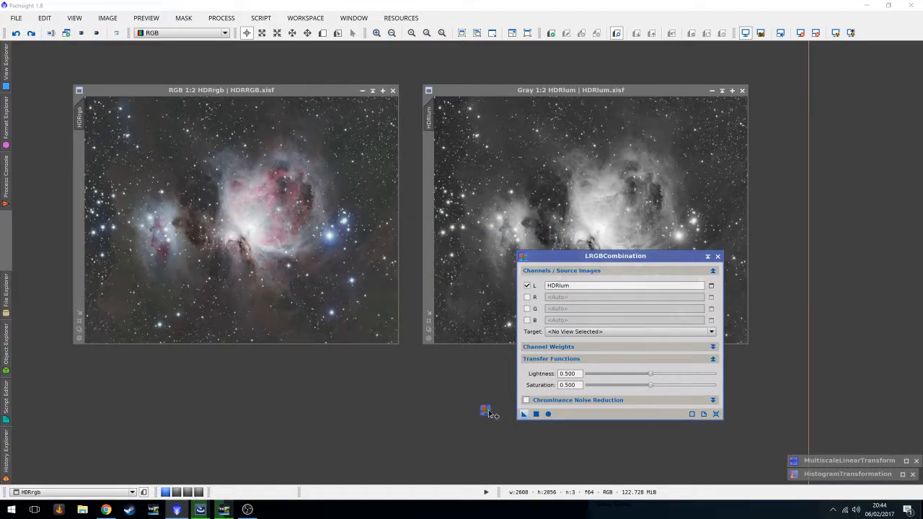
pyautogui.click(523, 414)
pyautogui.moveTo(524, 416); pyautogui.dragTo(303, 290)
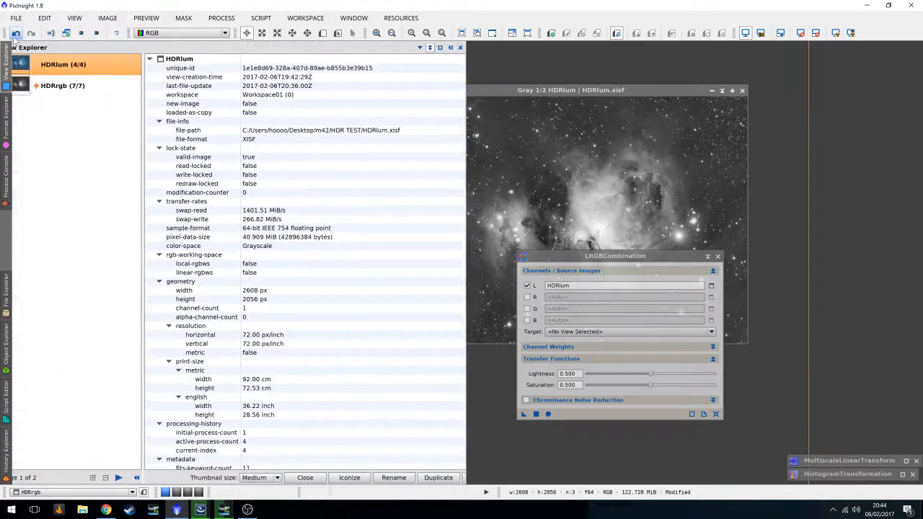
# Compare HDRrgb before and after the luminance combination using undo and redo, keep the combined version, and close LRGBCombination
pyautogui.click(6, 65)
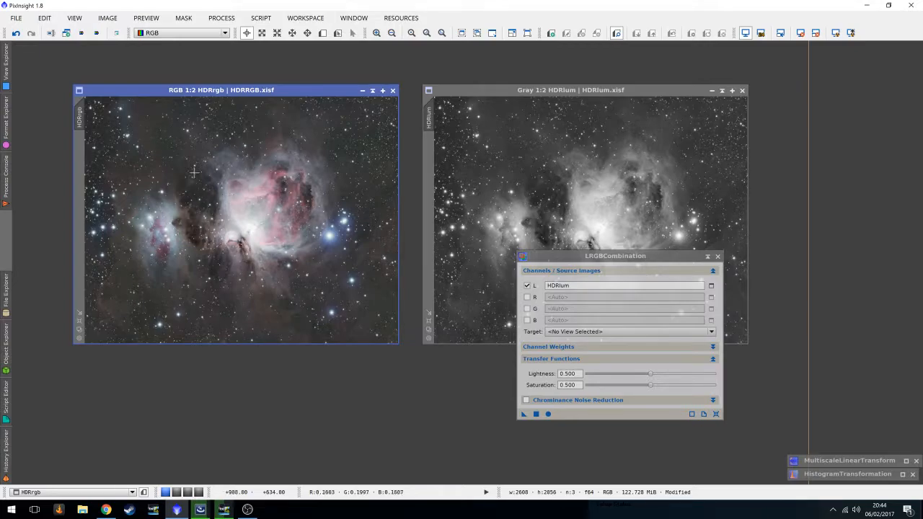
pyautogui.click(18, 36)
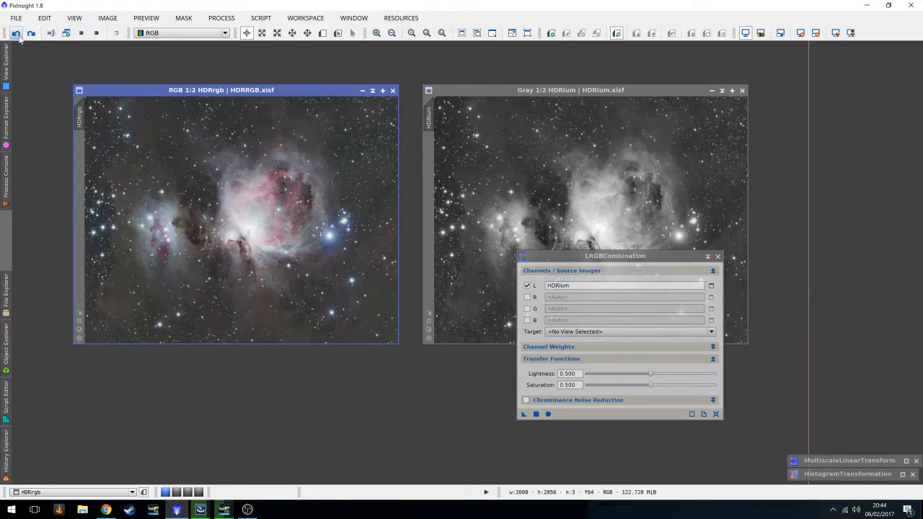
pyautogui.click(31, 34)
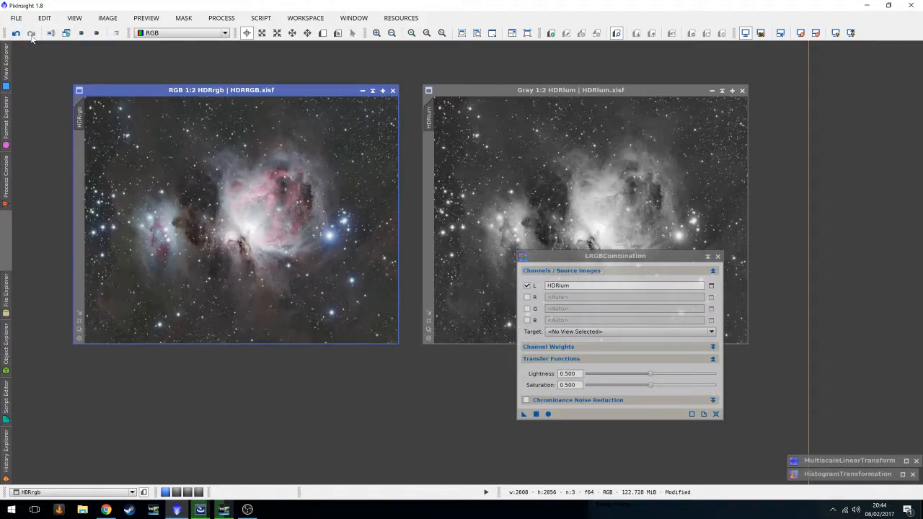
pyautogui.click(18, 34)
pyautogui.click(31, 33)
pyautogui.click(16, 34)
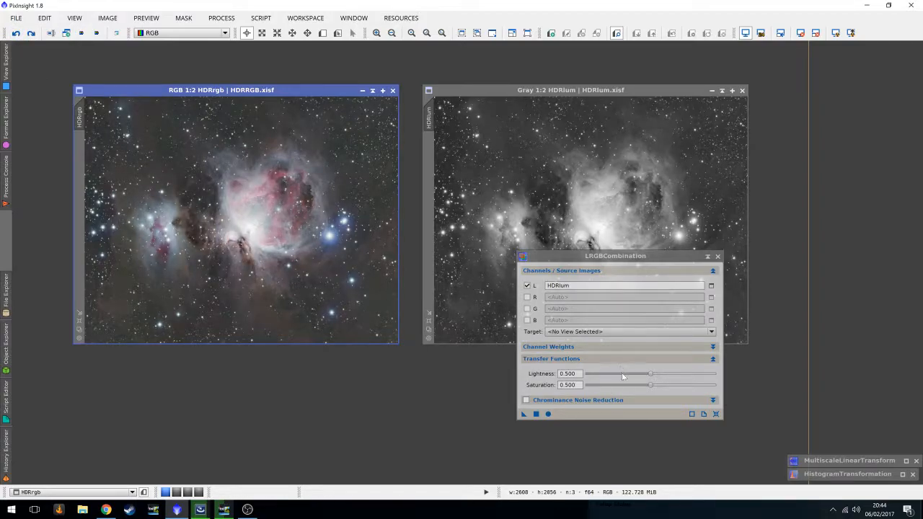
pyautogui.click(30, 34)
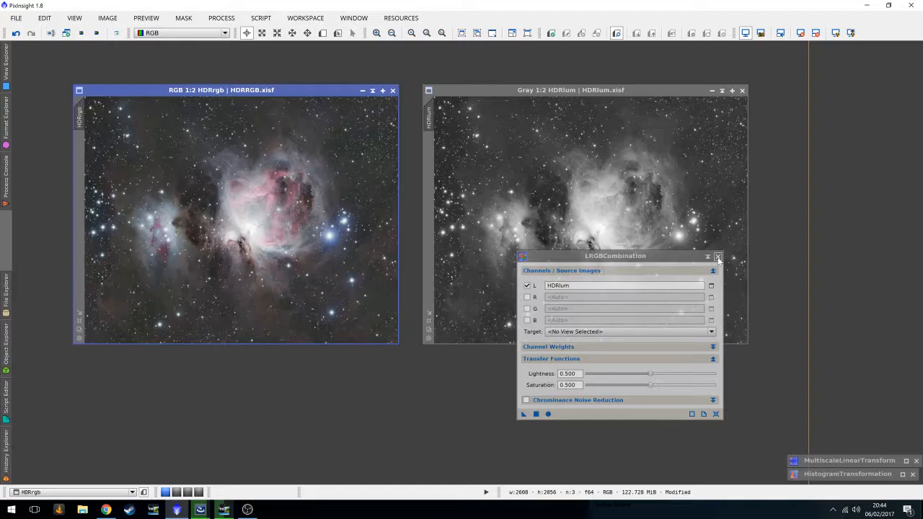
pyautogui.click(718, 256)
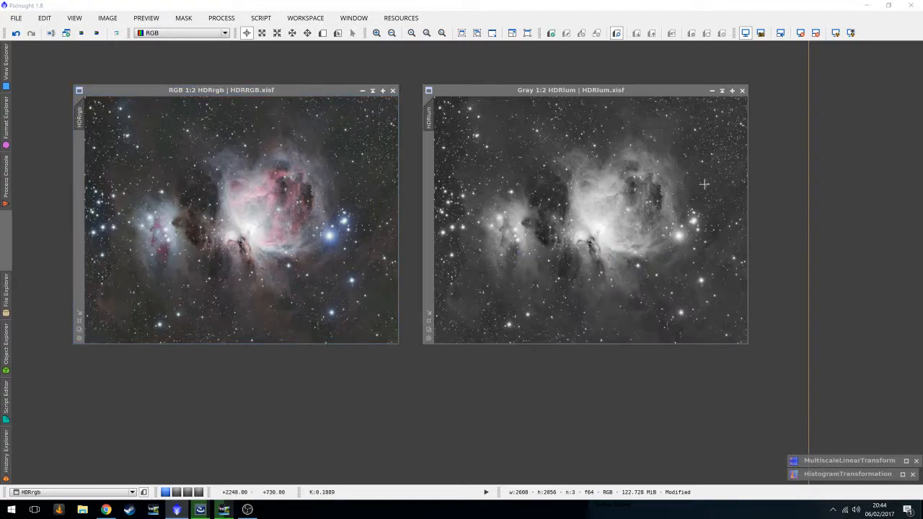
# Minimize the HDRlum image and move the HDRrgb window closer to the middle of the workspace
pyautogui.click(711, 91)
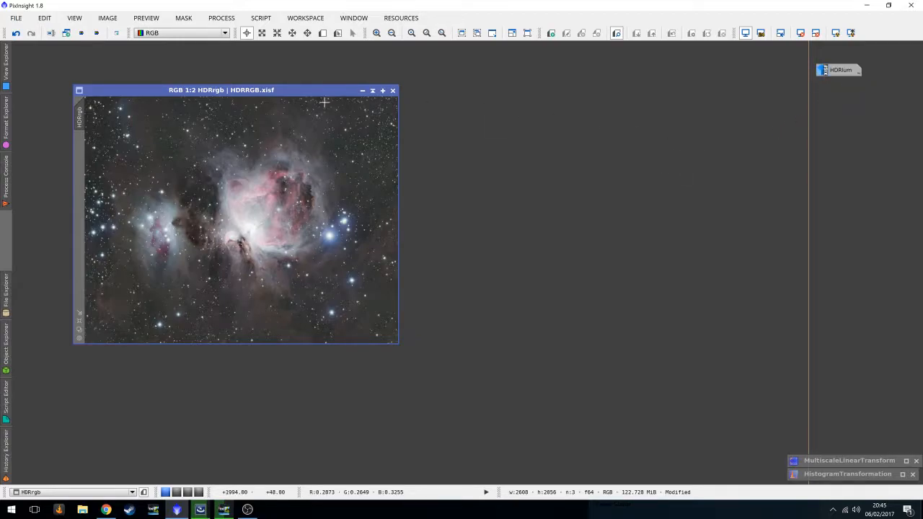
pyautogui.moveTo(323, 93); pyautogui.dragTo(415, 100)
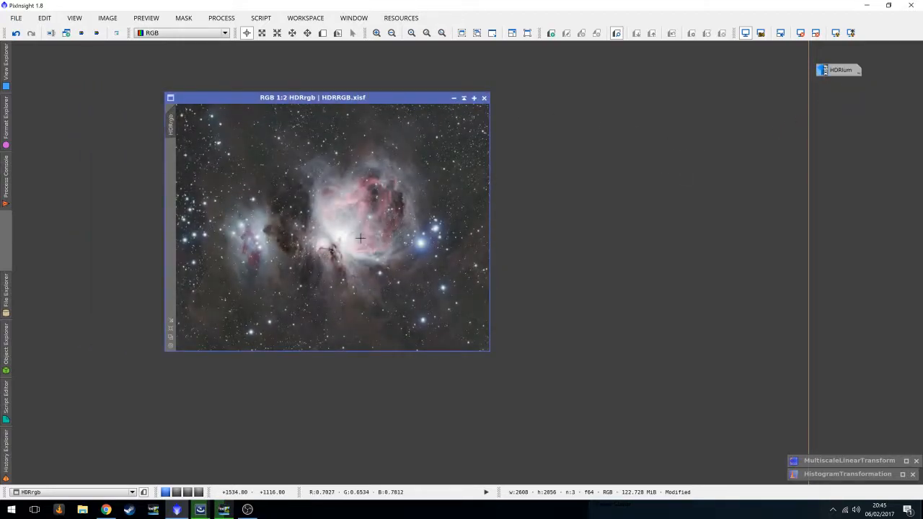
pyautogui.scroll(1, 361, 238)
pyautogui.scroll(-1, 361, 238)
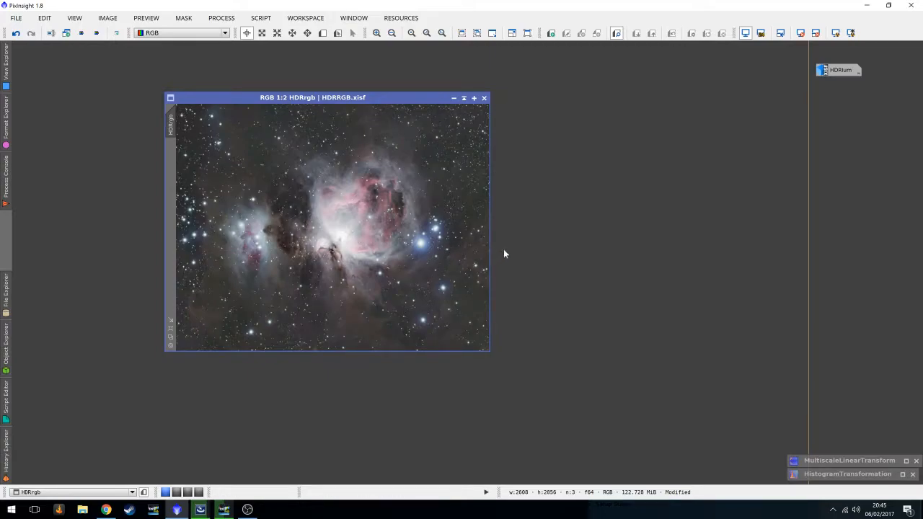
pyautogui.moveTo(384, 99); pyautogui.dragTo(407, 96)
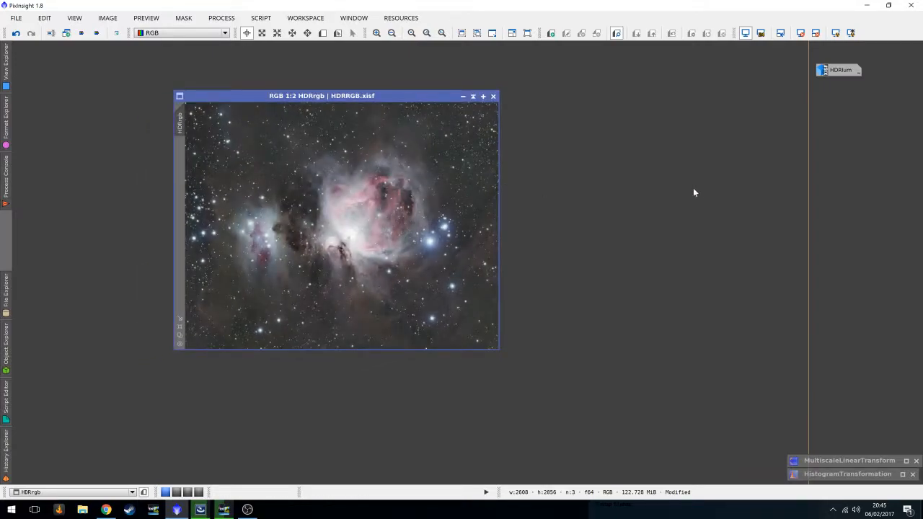
# Restore the HDRlum image, place it beside HDRrgb, and assign it as the mask of HDRrgb
pyautogui.click(839, 71)
pyautogui.doubleClick(836, 75)
pyautogui.moveTo(580, 92); pyautogui.dragTo(697, 97)
pyautogui.moveTo(546, 123); pyautogui.dragTo(180, 165)
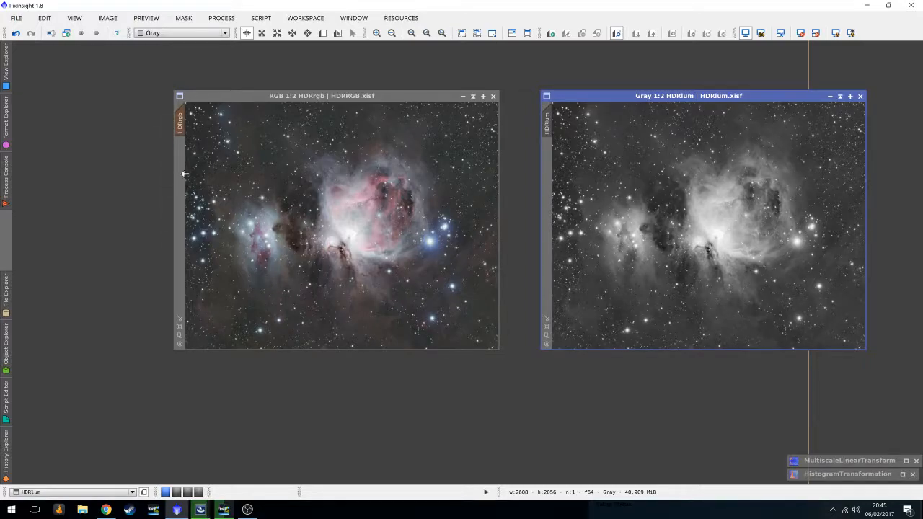
# Show the mask overlay on HDRrgb and invert it to protect the bright areas, then minimize HDRlum
pyautogui.click(183, 19)
pyautogui.click(349, 94)
pyautogui.click(183, 18)
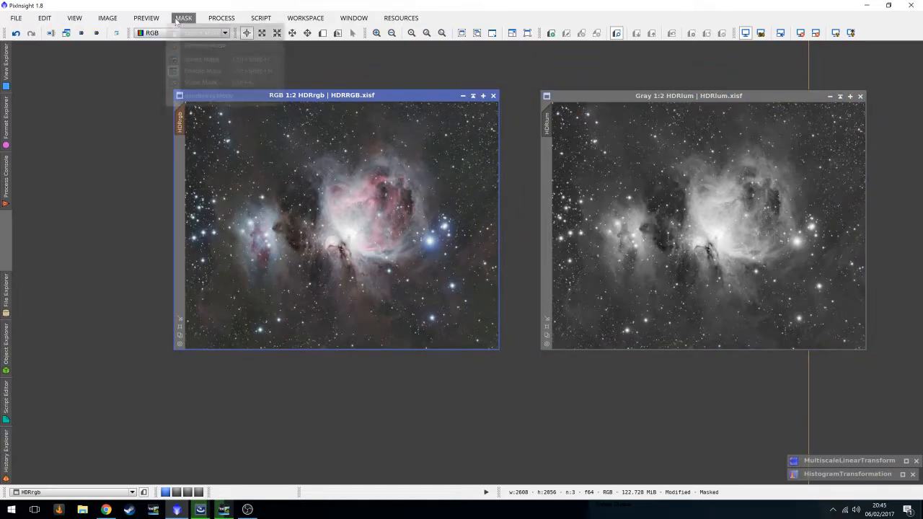
pyautogui.click(205, 82)
pyautogui.click(182, 19)
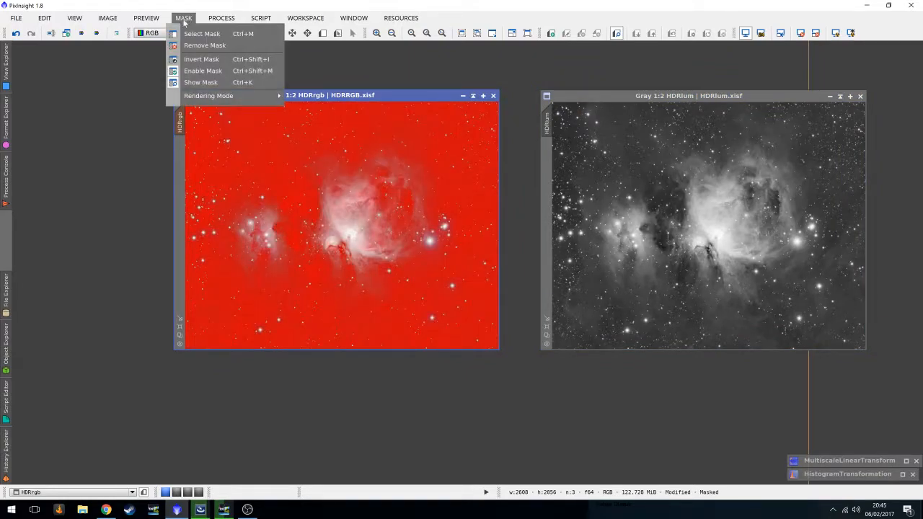
pyautogui.click(196, 60)
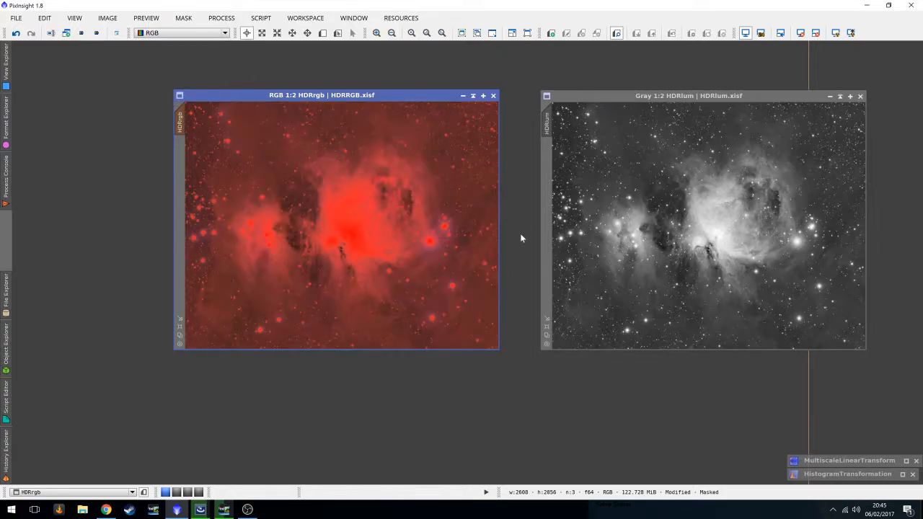
pyautogui.click(829, 96)
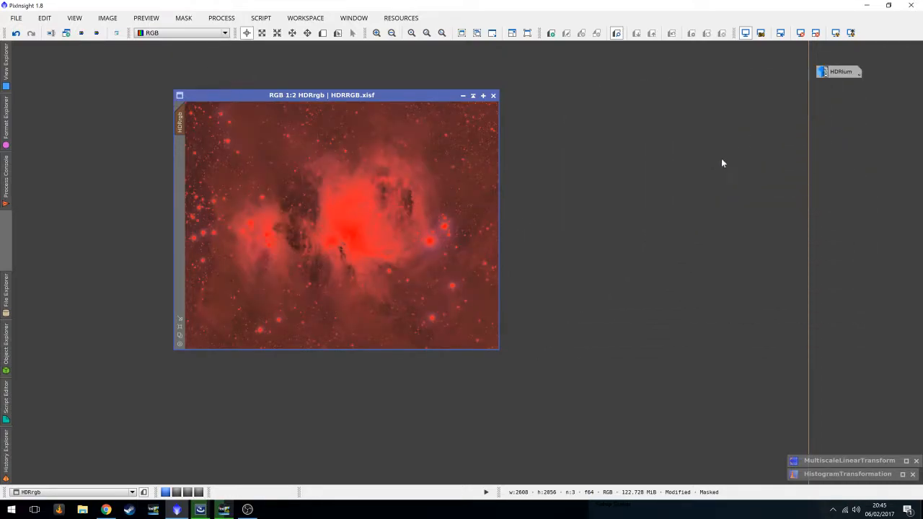
# Apply TGVDenoise in CIE L*a*b* mode to the masked HDRrgb image, keeping the existing lightness and chrominance settings, and close it
pyautogui.click(221, 18)
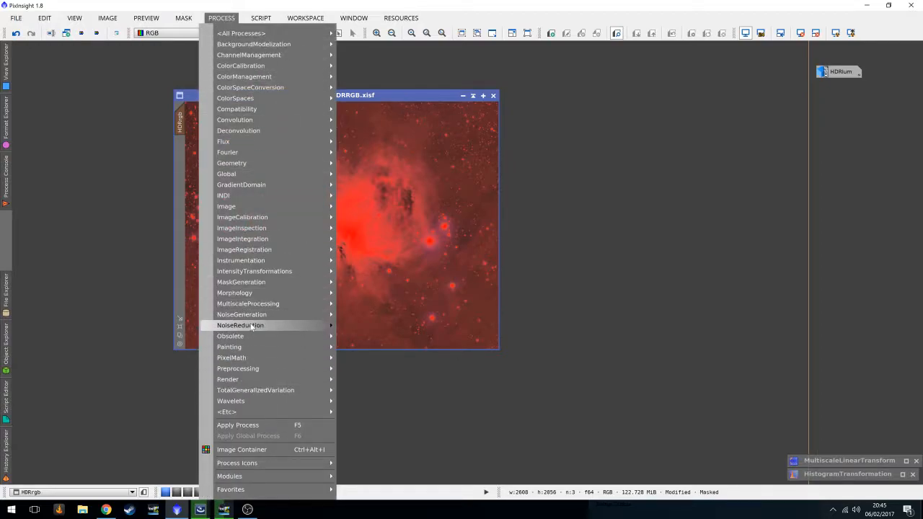
pyautogui.moveTo(251, 326)
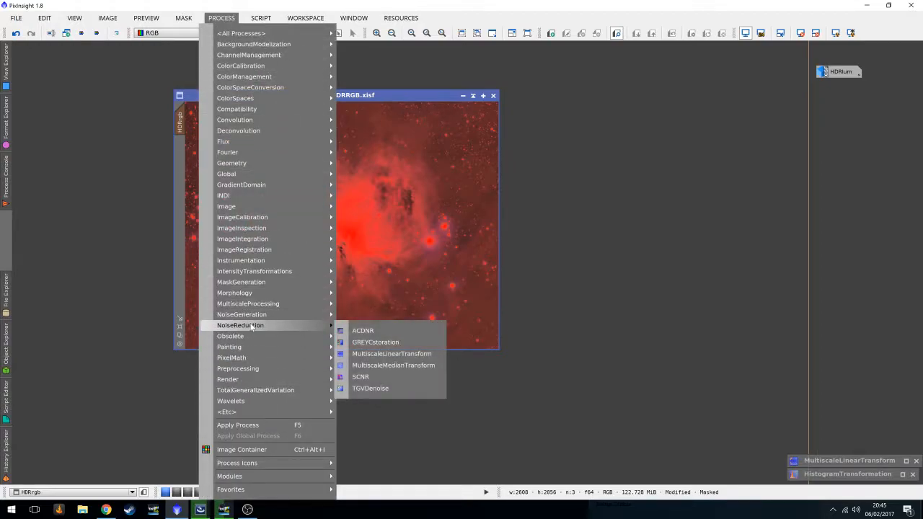
pyautogui.click(386, 389)
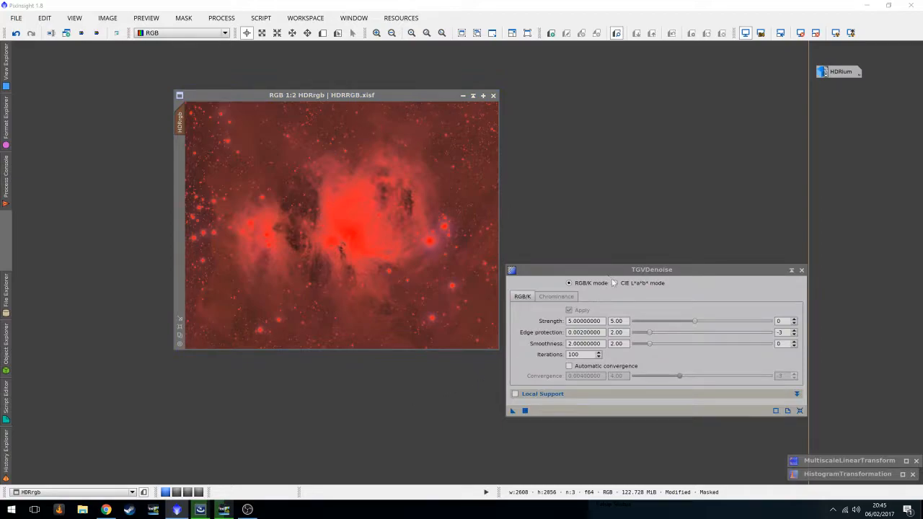
pyautogui.click(615, 283)
pyautogui.moveTo(646, 271); pyautogui.dragTo(657, 239)
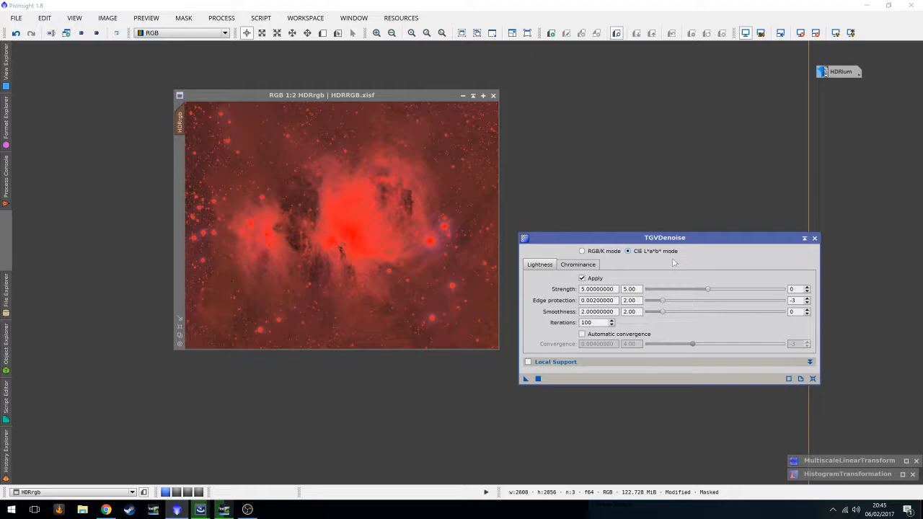
pyautogui.click(589, 264)
pyautogui.click(550, 265)
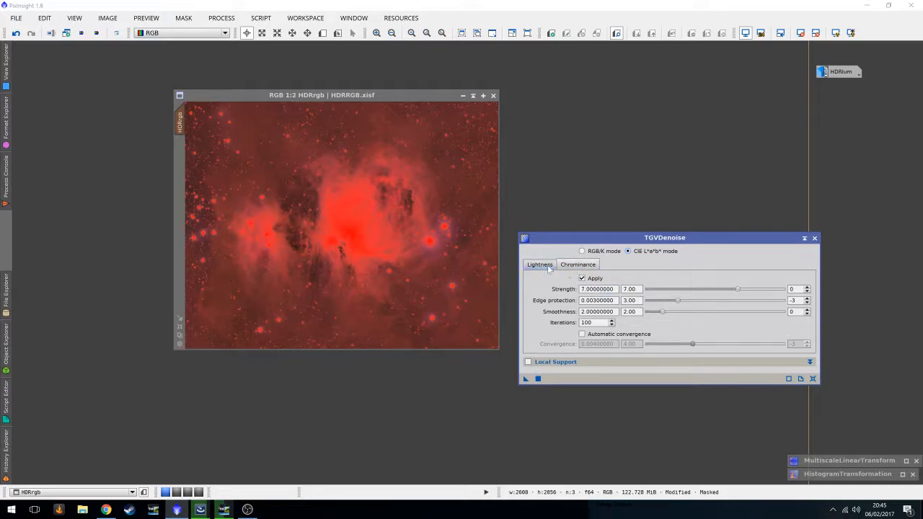
pyautogui.moveTo(524, 380); pyautogui.dragTo(347, 287)
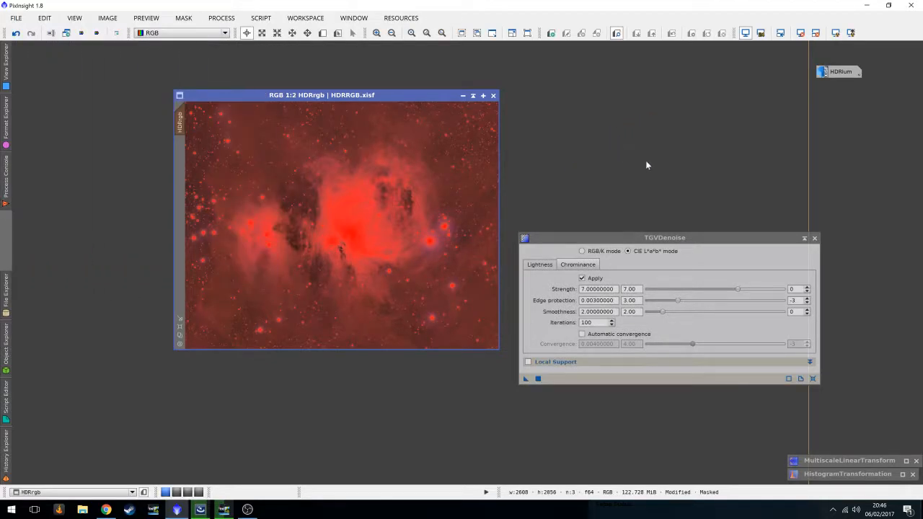
pyautogui.click(815, 238)
# Hide the mask overlay and examine the star background of HDRrgb at high magnification with and without the noise reduction
pyautogui.click(184, 18)
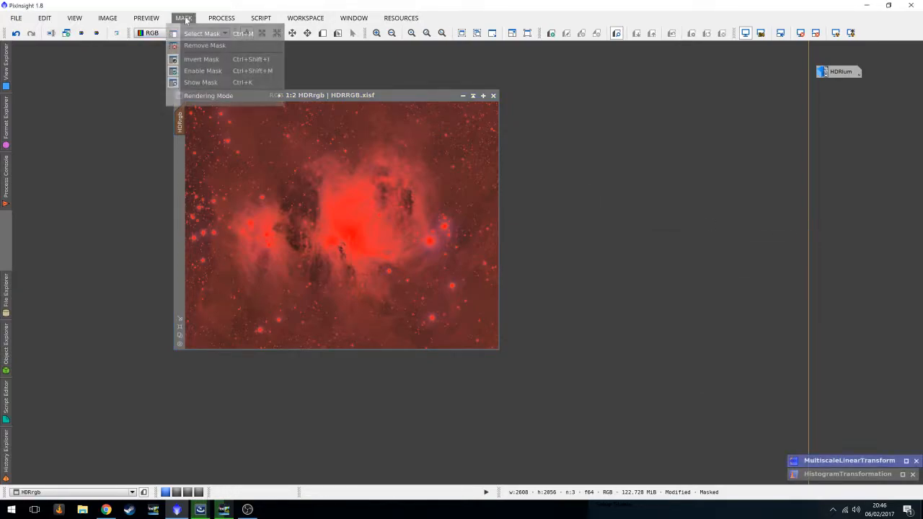
pyautogui.click(210, 82)
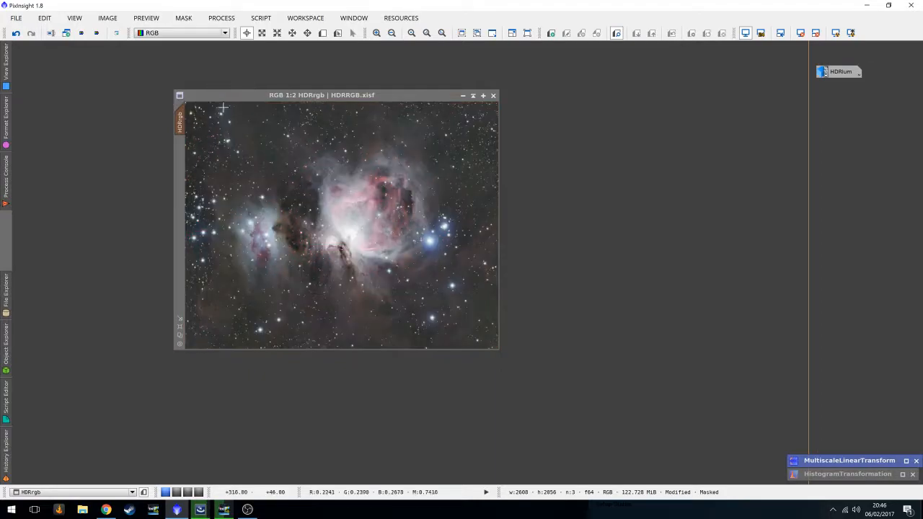
pyautogui.scroll(1, 280, 254)
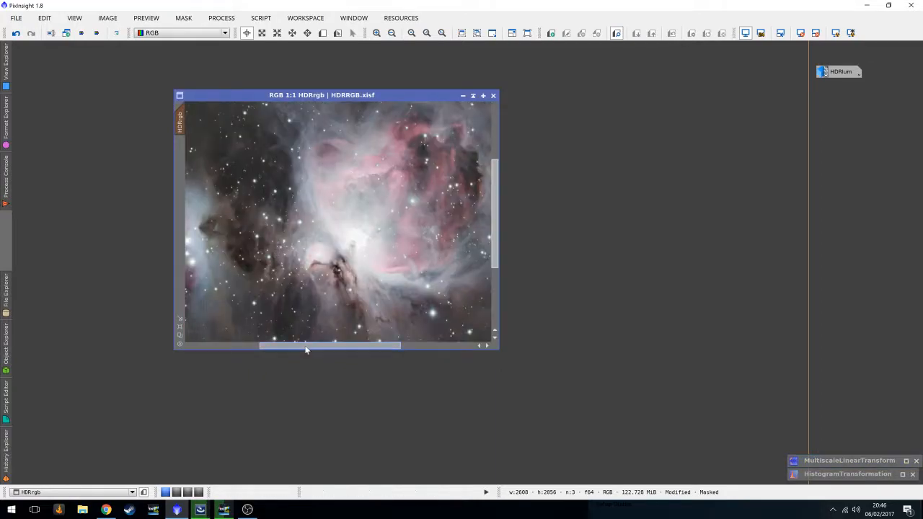
pyautogui.moveTo(314, 346); pyautogui.dragTo(208, 343)
pyautogui.scroll(2, 404, 224)
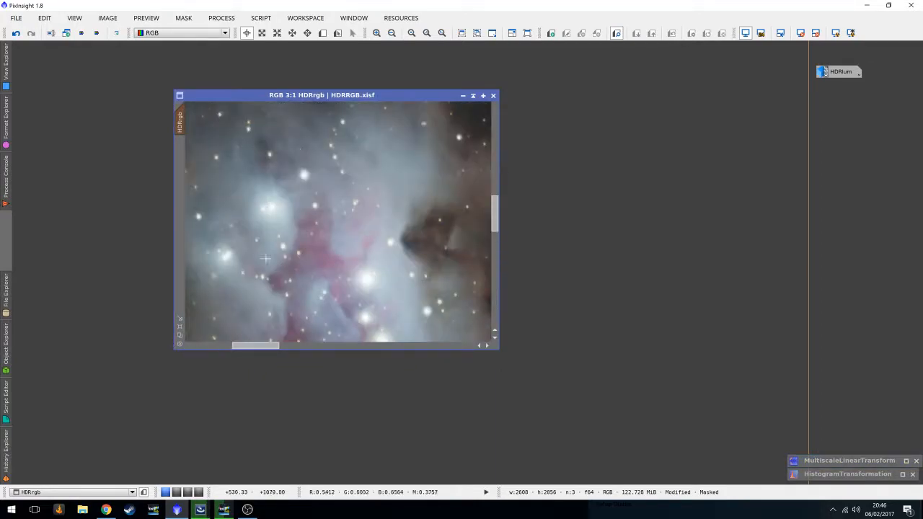
pyautogui.moveTo(496, 222); pyautogui.dragTo(496, 180)
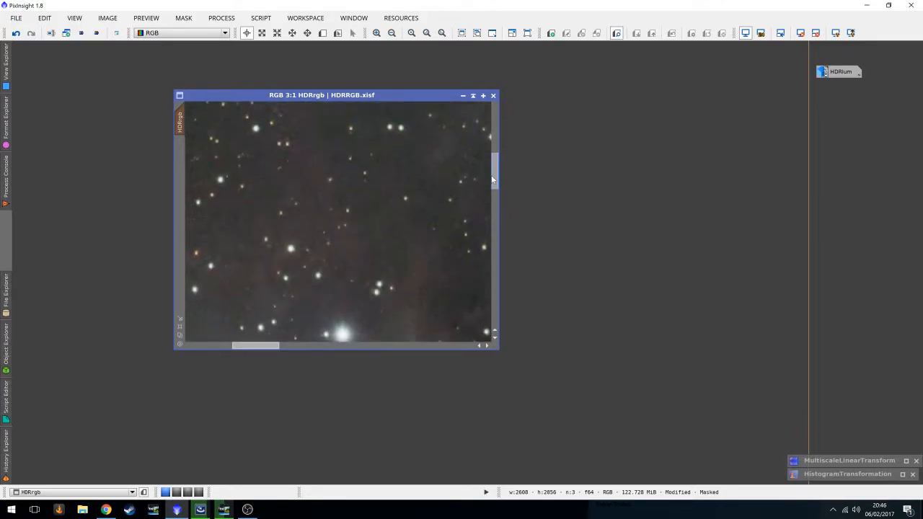
pyautogui.click(17, 33)
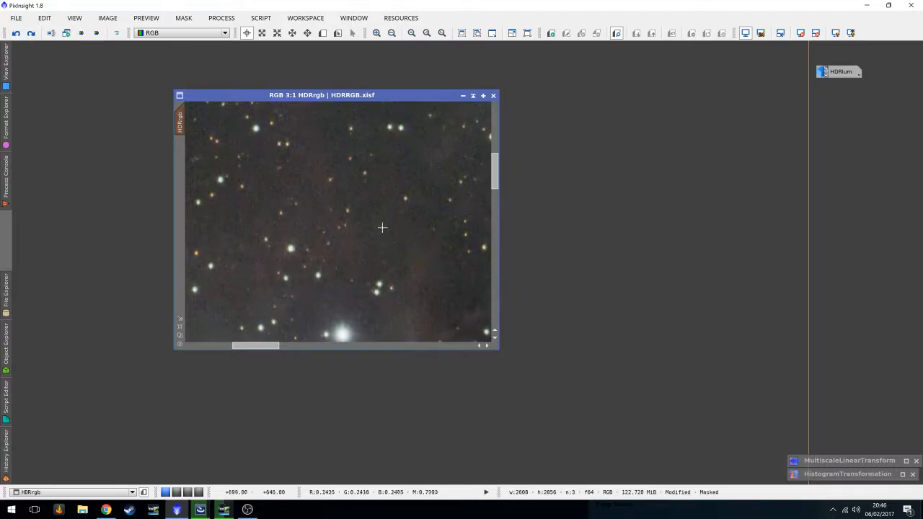
pyautogui.scroll(5, 378, 231)
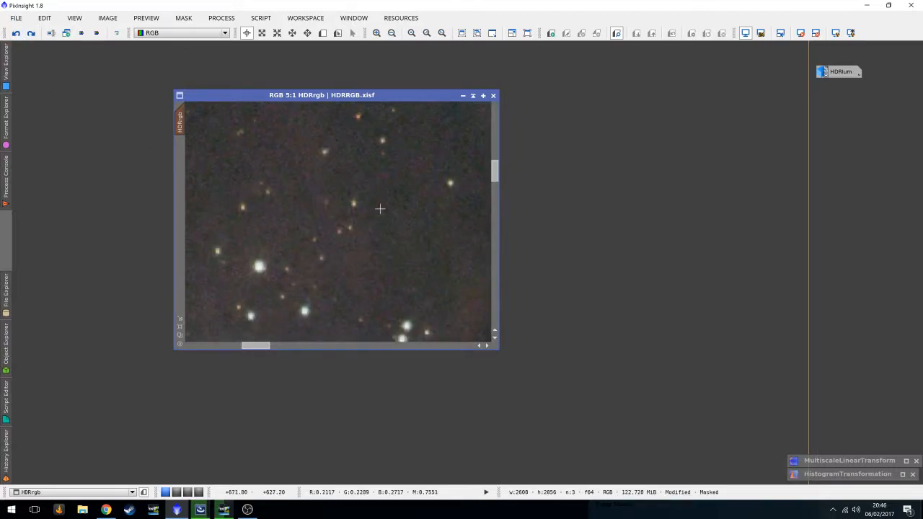
pyautogui.click(31, 34)
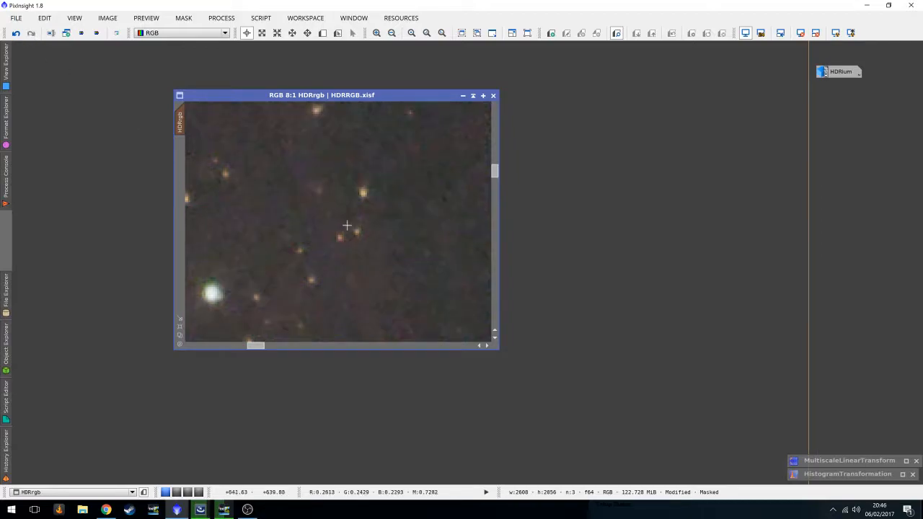
pyautogui.scroll(-8, 387, 249)
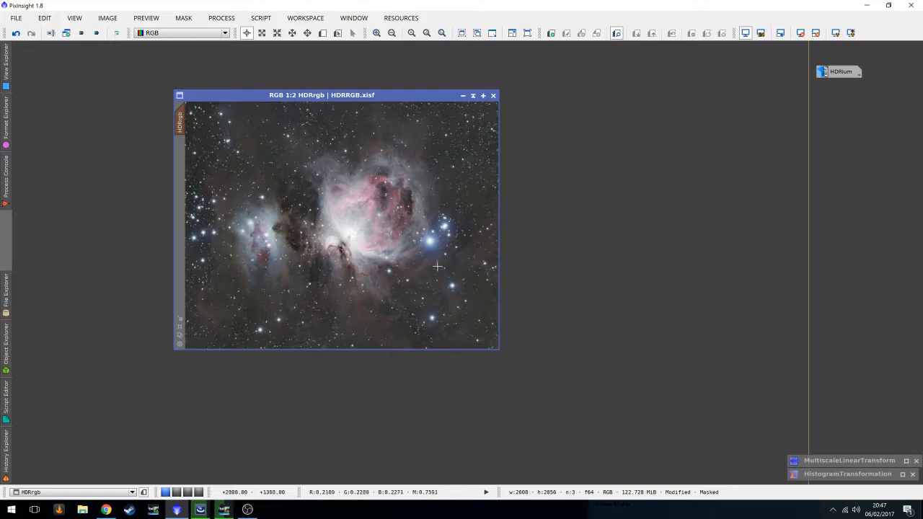
# Remove the mask from the HDRrgb image, leaving HDRlum minimized, and reposition the HDRrgb window
pyautogui.click(184, 17)
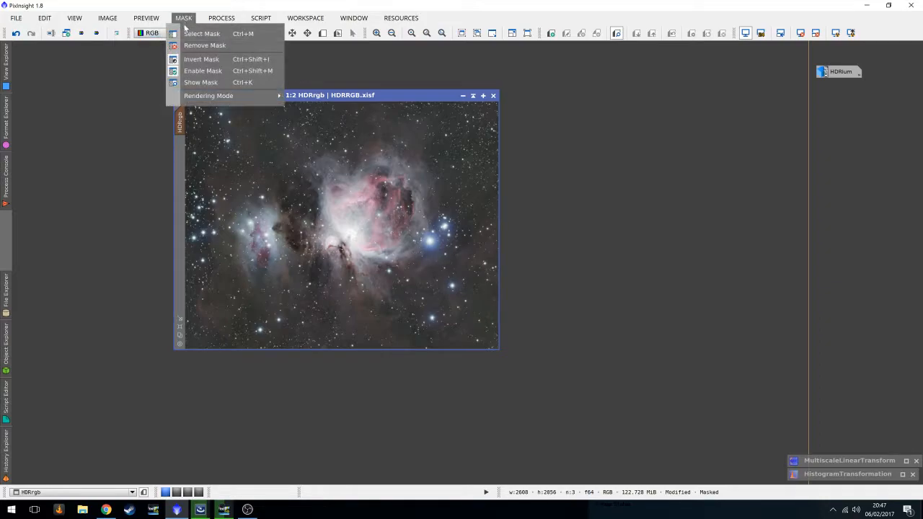
pyautogui.click(195, 45)
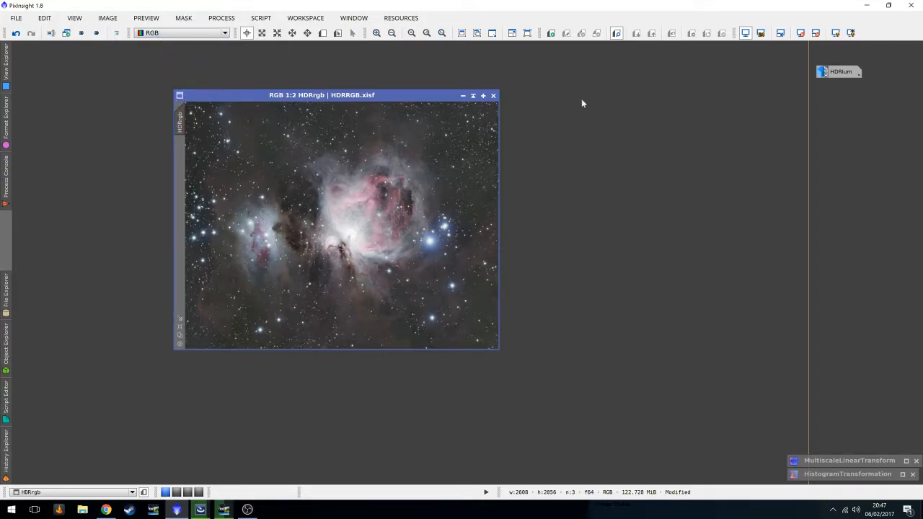
pyautogui.rightClick(844, 73)
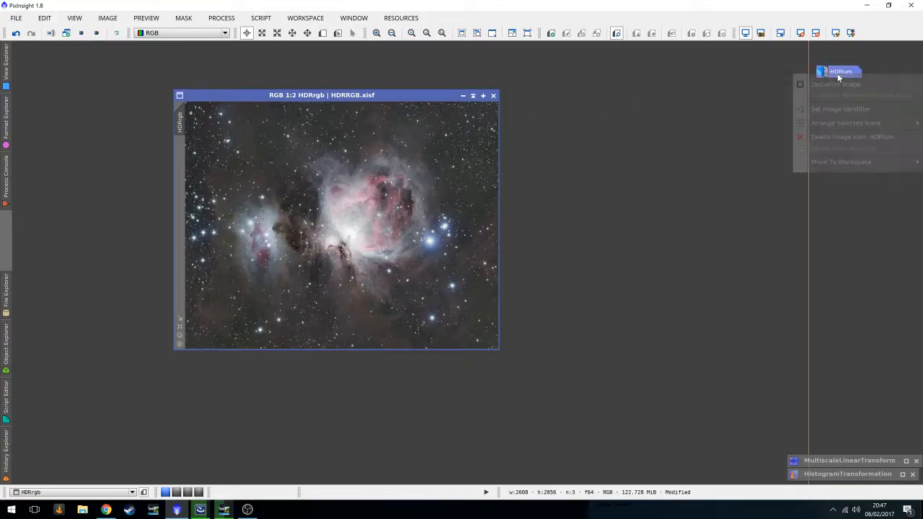
pyautogui.click(755, 130)
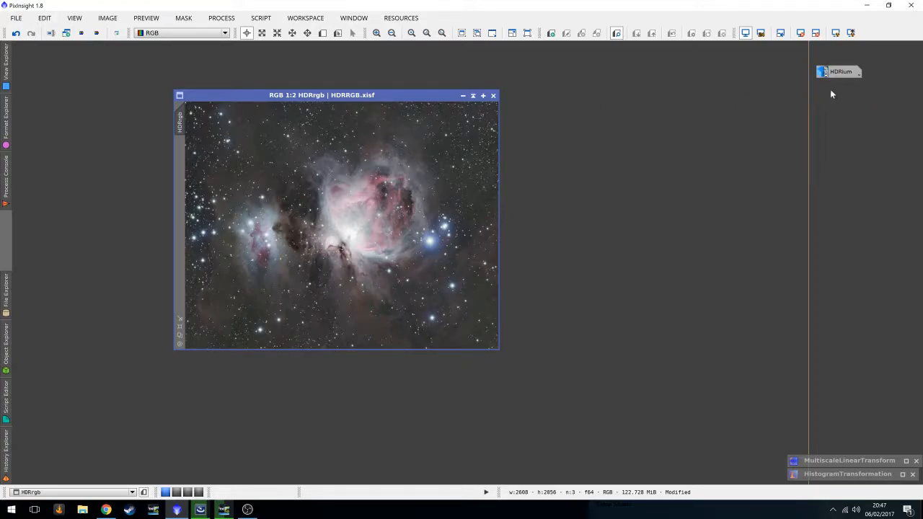
pyautogui.moveTo(423, 99); pyautogui.dragTo(405, 125)
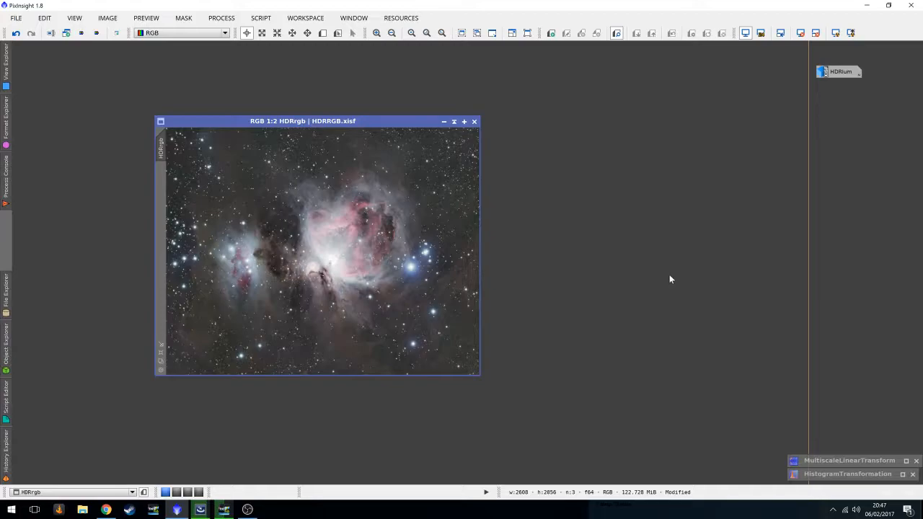
# With CurvesTransformation and a real-time preview of HDRrgb, raise the saturation curve to an output of 0.55641 at input 0.43629
pyautogui.click(221, 17)
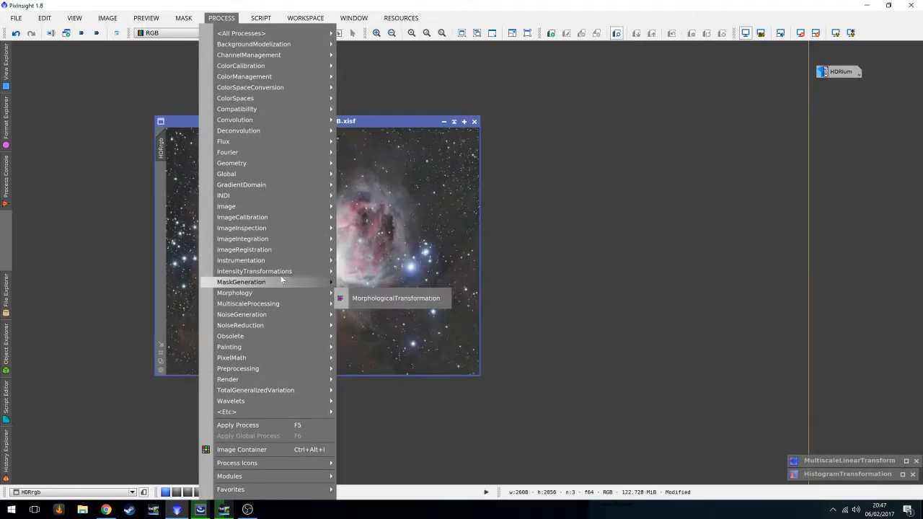
pyautogui.moveTo(284, 272)
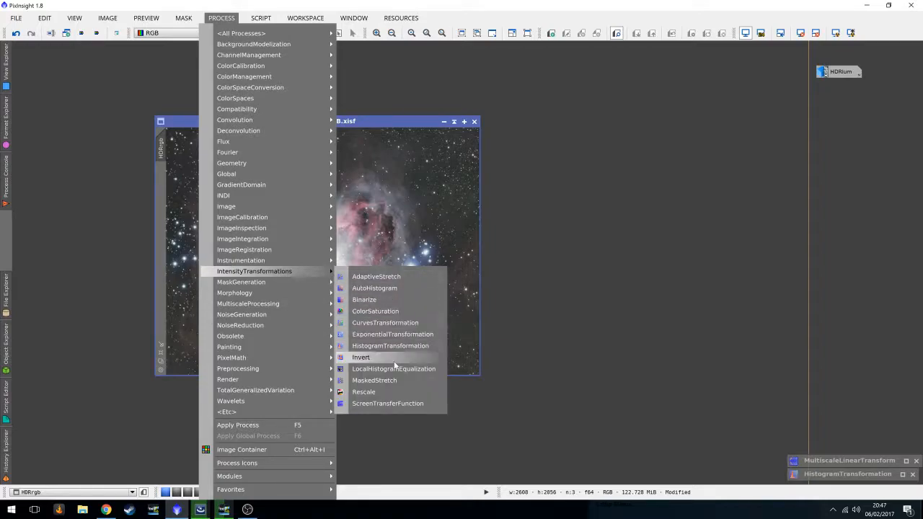
pyautogui.click(404, 323)
pyautogui.moveTo(684, 149); pyautogui.dragTo(666, 135)
pyautogui.click(775, 358)
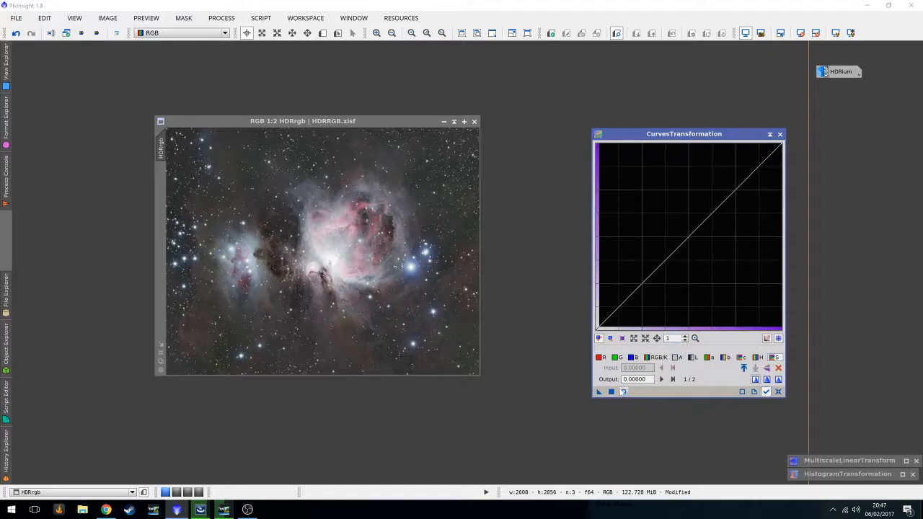
pyautogui.moveTo(332, 122); pyautogui.dragTo(253, 140)
pyautogui.click(623, 391)
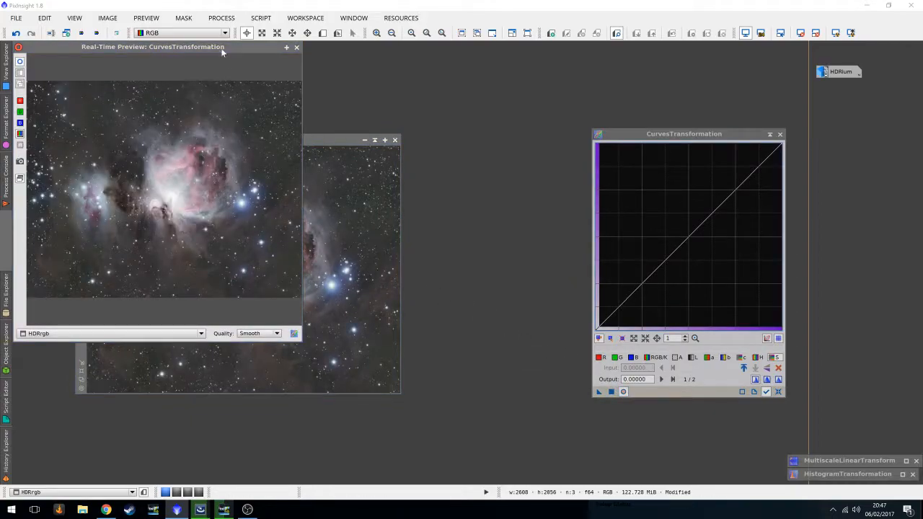
pyautogui.moveTo(219, 52); pyautogui.dragTo(504, 138)
pyautogui.moveTo(690, 235)
pyautogui.mouseDown()
pyautogui.moveTo(670, 212)
pyautogui.moveTo(719, 267)
pyautogui.moveTo(731, 309)
pyautogui.moveTo(728, 292)
pyautogui.moveTo(674, 234)
pyautogui.moveTo(688, 236)
pyautogui.moveTo(672, 217)
pyautogui.moveTo(677, 227)
pyautogui.mouseUp()
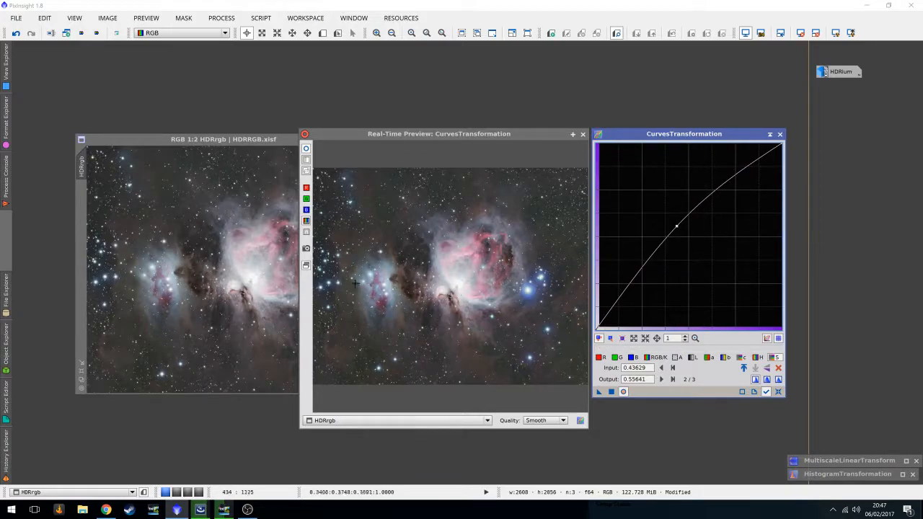
# Close the real-time preview, apply the saturation curve to HDRrgb, and collapse CurvesTransformation beside the other stored processes
pyautogui.click(583, 135)
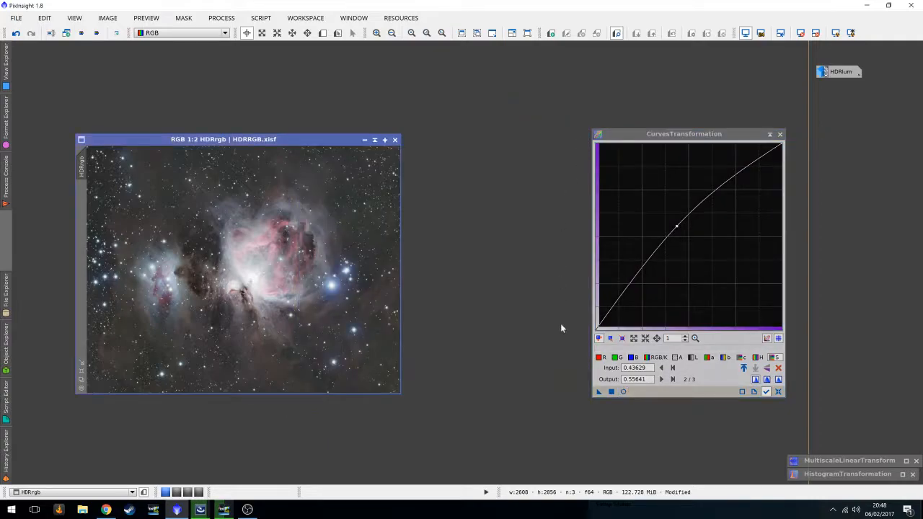
pyautogui.moveTo(594, 391); pyautogui.dragTo(340, 338)
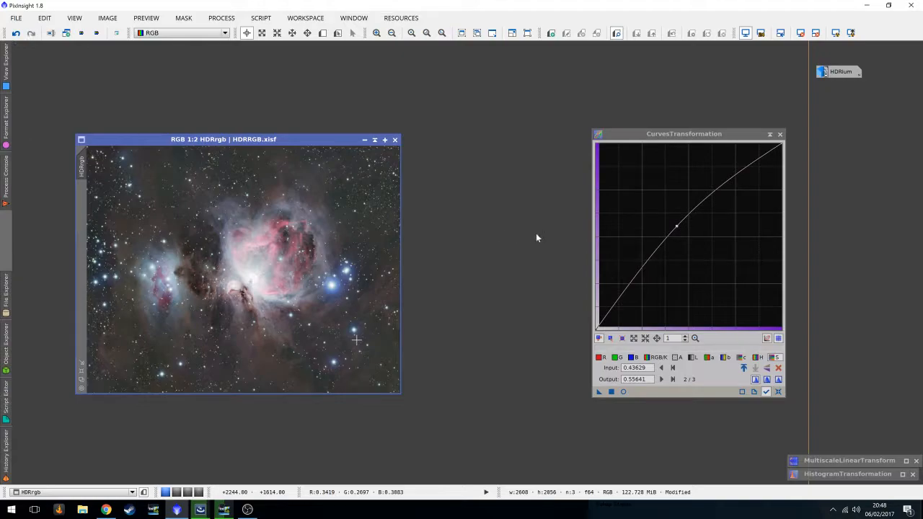
pyautogui.moveTo(322, 140); pyautogui.dragTo(406, 123)
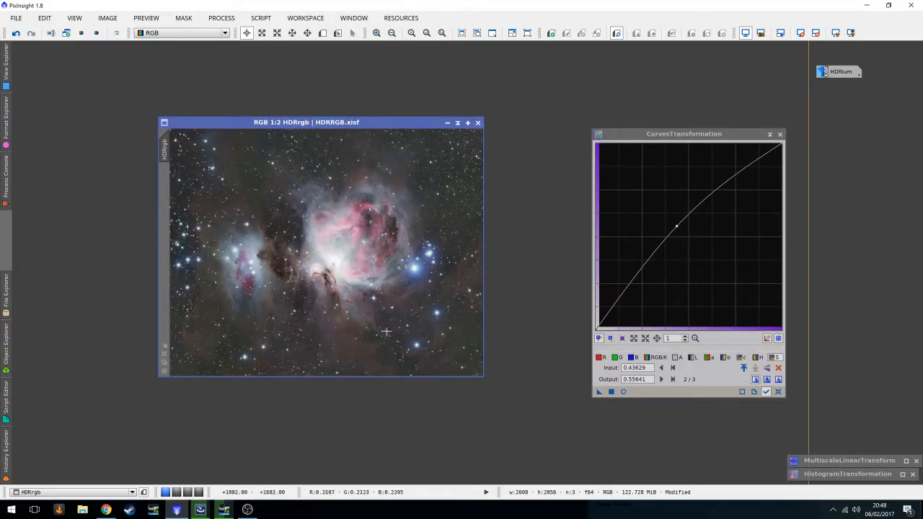
pyautogui.click(769, 136)
pyautogui.moveTo(689, 270); pyautogui.dragTo(850, 448)
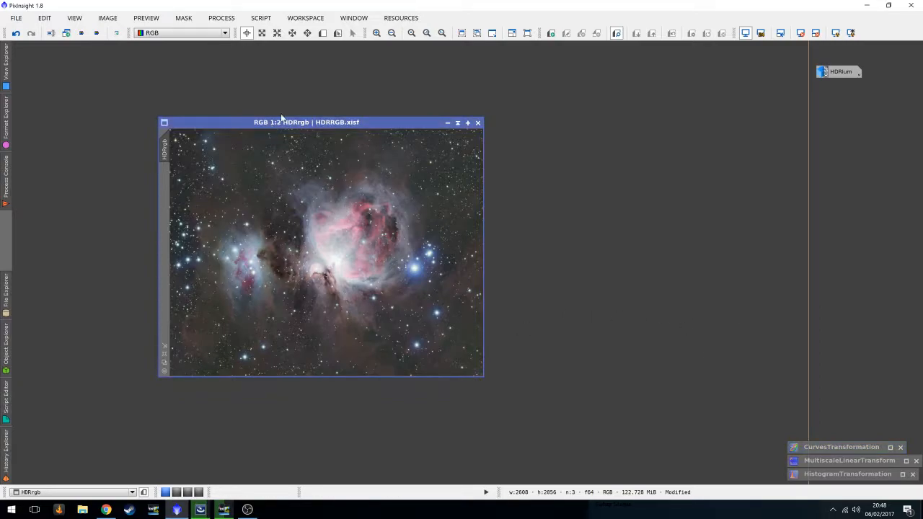
# Apply SCNR to HDRrgb to remove green, using Average Neutral protection, amount 1.00 and preserved lightness
pyautogui.moveTo(270, 124); pyautogui.dragTo(228, 126)
pyautogui.click(223, 19)
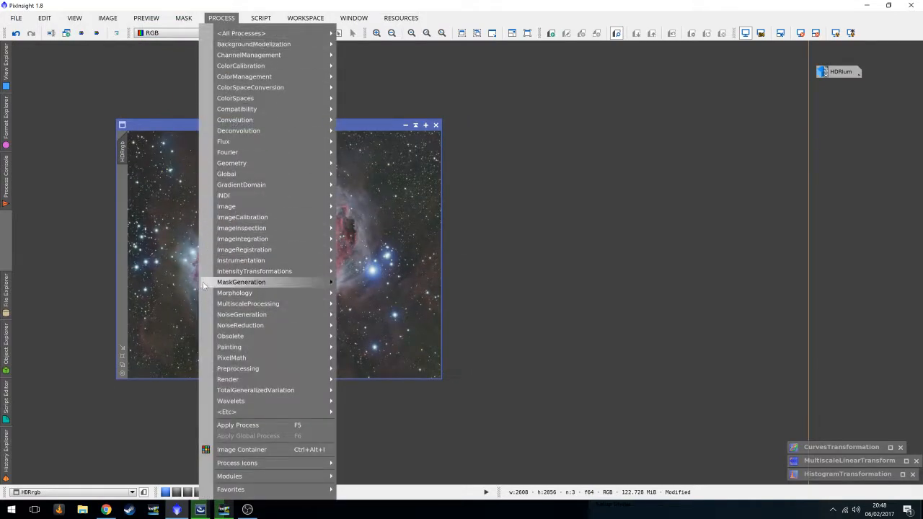
pyautogui.moveTo(270, 271)
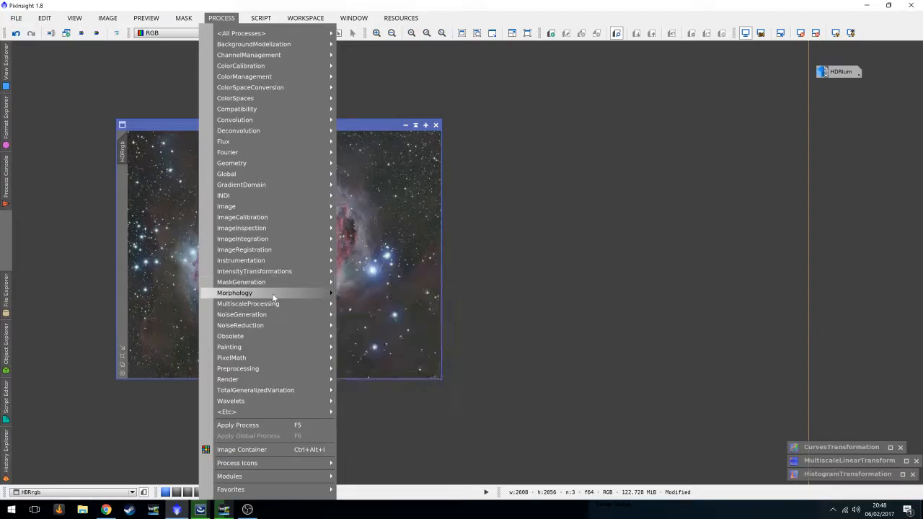
pyautogui.moveTo(272, 336)
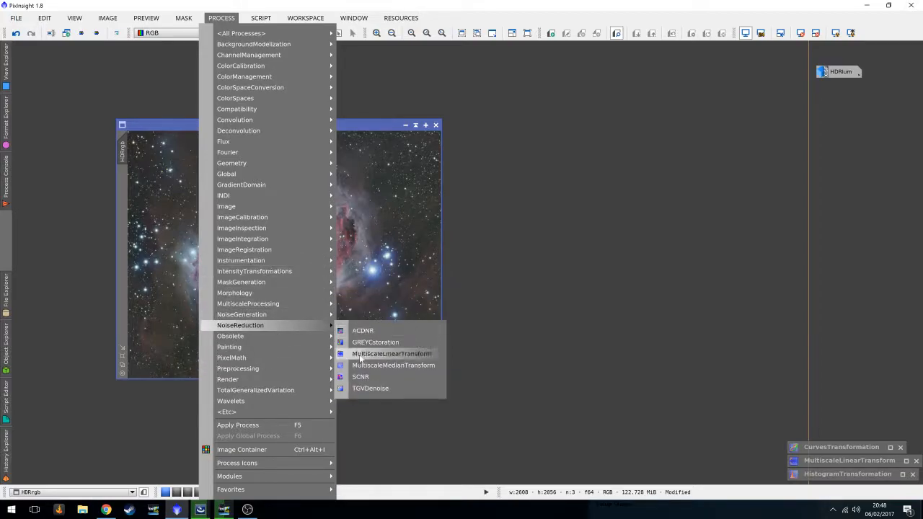
pyautogui.click(360, 371)
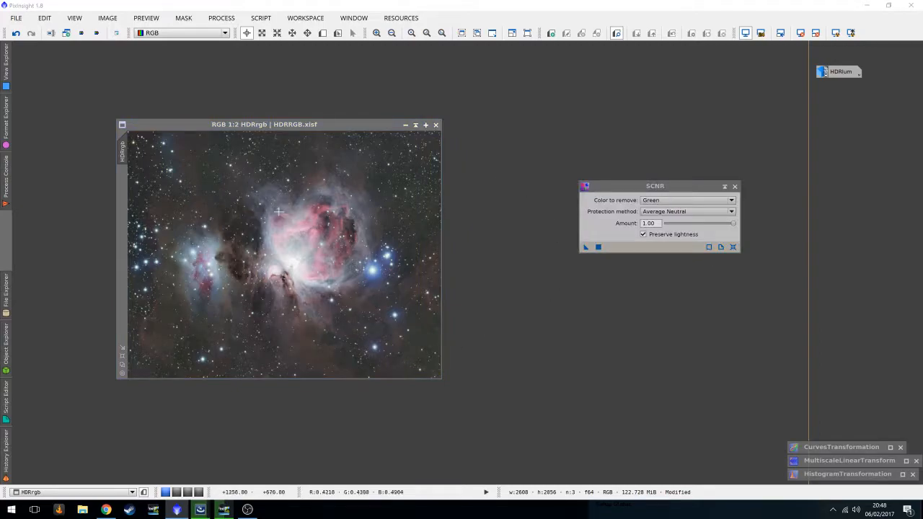
pyautogui.moveTo(585, 248); pyautogui.dragTo(407, 211)
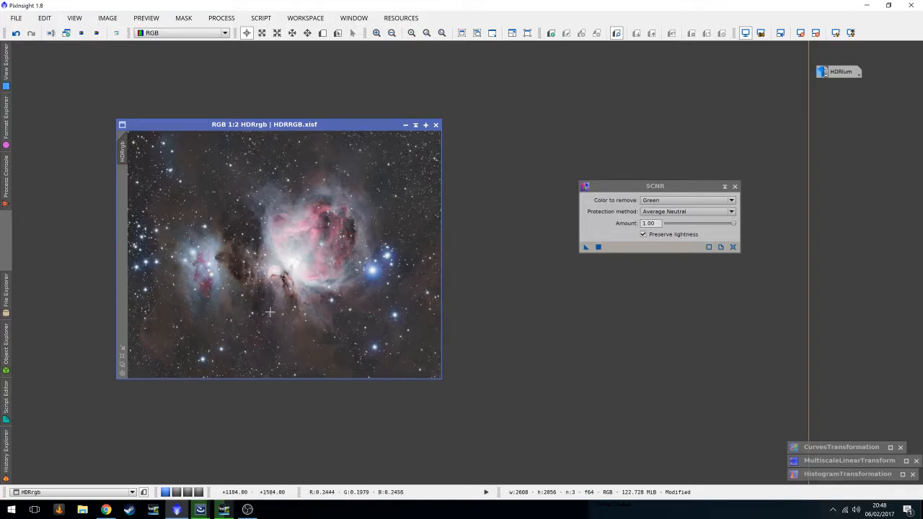
# Compare HDRrgb with and without the green removal, then close SCNR and reposition the image window
pyautogui.click(15, 33)
pyautogui.click(31, 36)
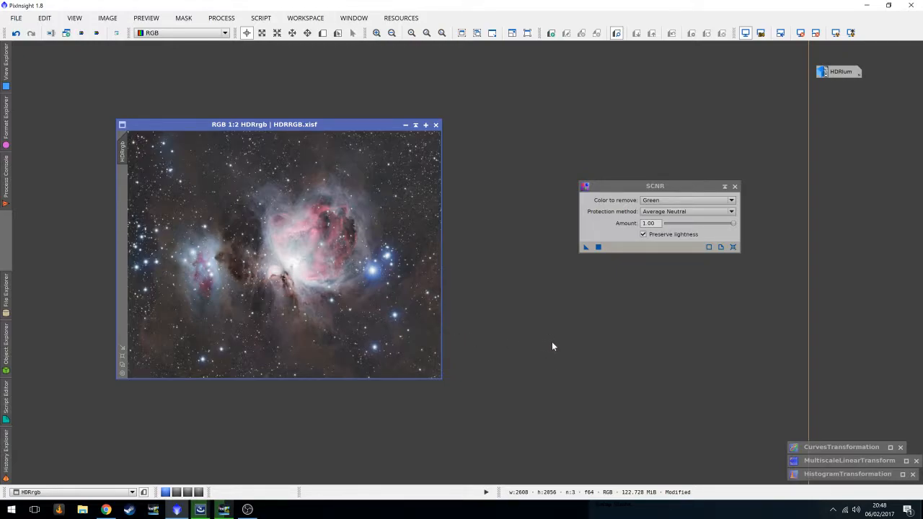
pyautogui.click(733, 188)
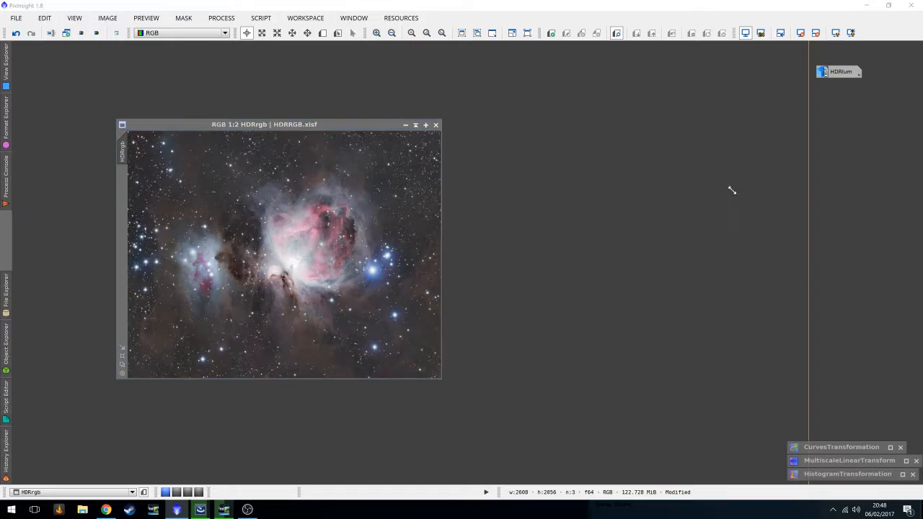
pyautogui.moveTo(353, 122); pyautogui.dragTo(404, 112)
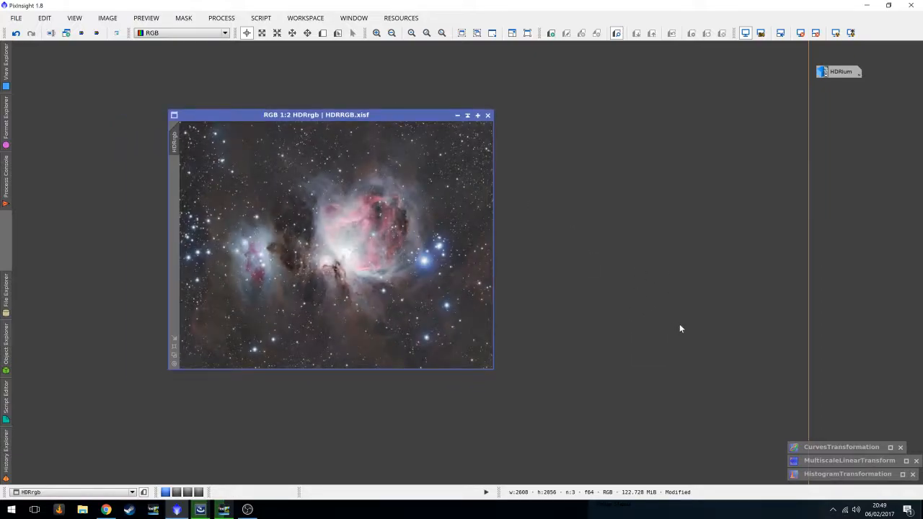
# View the nebula core of HDRrgb at 1:1, restore MultiscaleLinearTransform and reset all its settings to defaults
pyautogui.scroll(2, 383, 262)
pyautogui.scroll(-1, 380, 268)
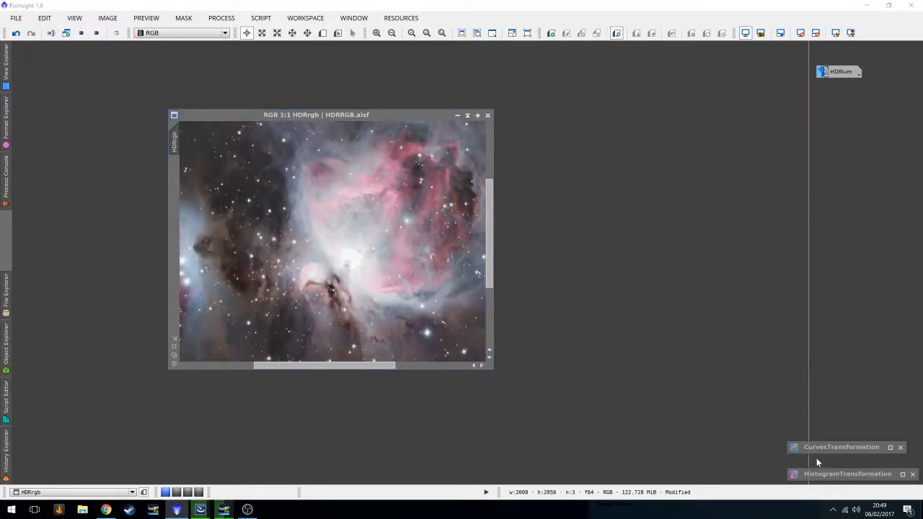
pyautogui.doubleClick(817, 461)
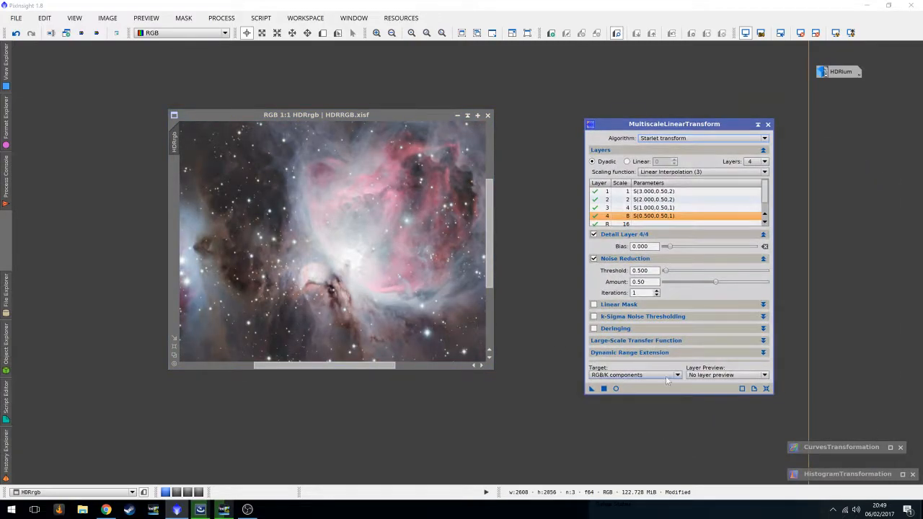
pyautogui.click(595, 259)
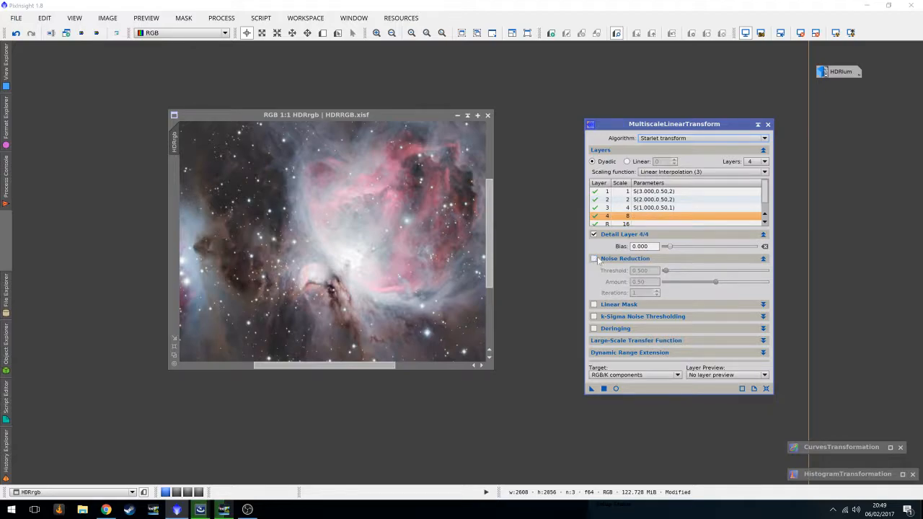
pyautogui.click(765, 389)
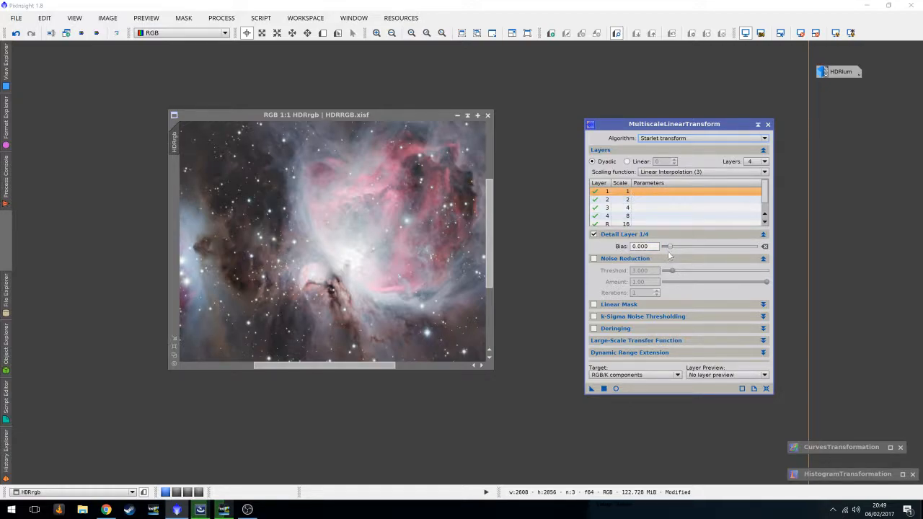
# Set the MultiscaleLinearTransform detail bias to 0.200 for layer 1 and 0.100 for layer 2
pyautogui.moveTo(670, 248); pyautogui.dragTo(672, 249)
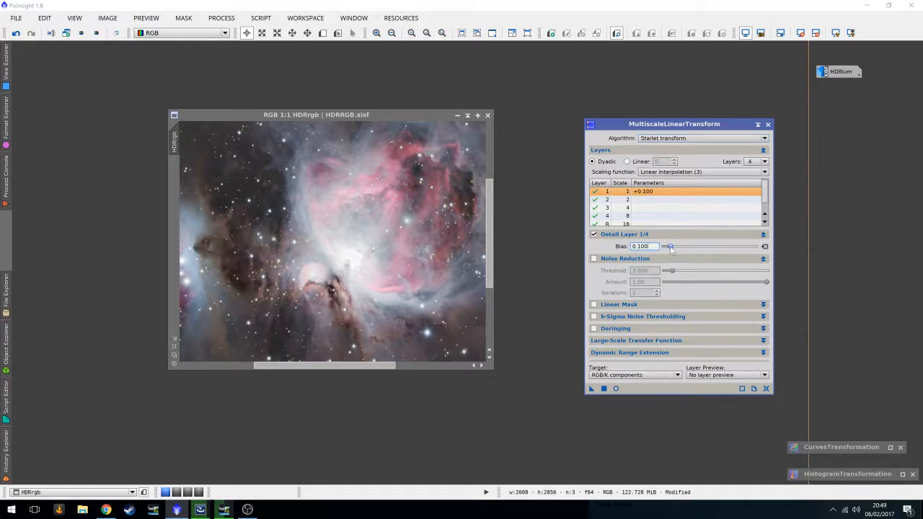
pyautogui.click(646, 202)
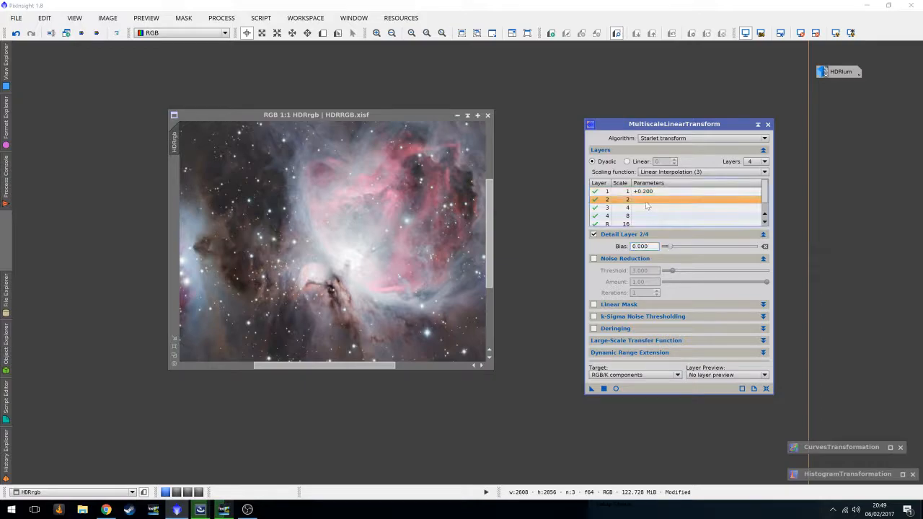
pyautogui.click(671, 248)
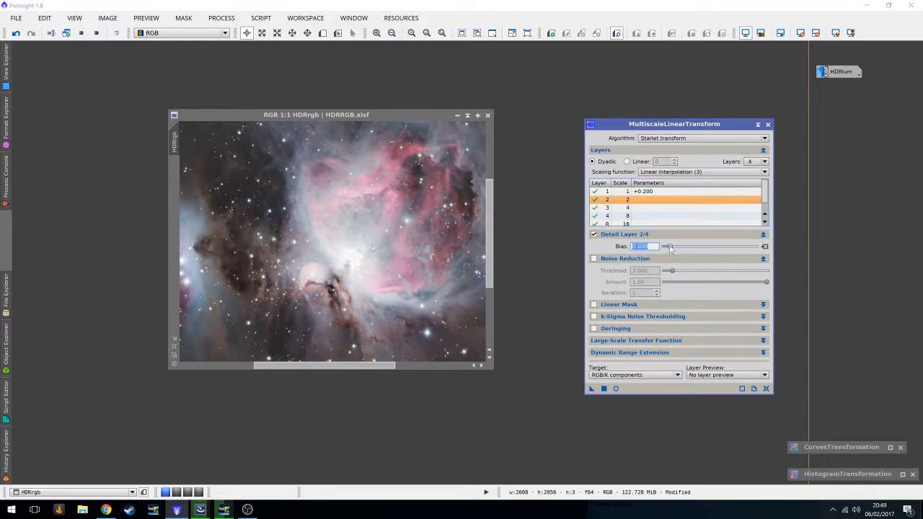
pyautogui.moveTo(670, 246); pyautogui.dragTo(670, 247)
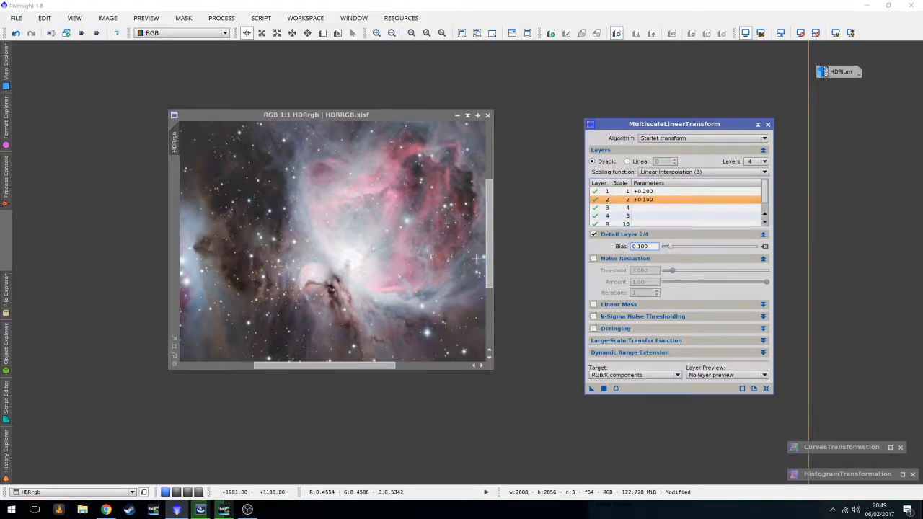
# Apply the MultiscaleLinearTransform sharpening to HDRrgb and compare the star field beside the core at 3:1 with and without it
pyautogui.scroll(1, 320, 241)
pyautogui.moveTo(322, 369); pyautogui.dragTo(300, 368)
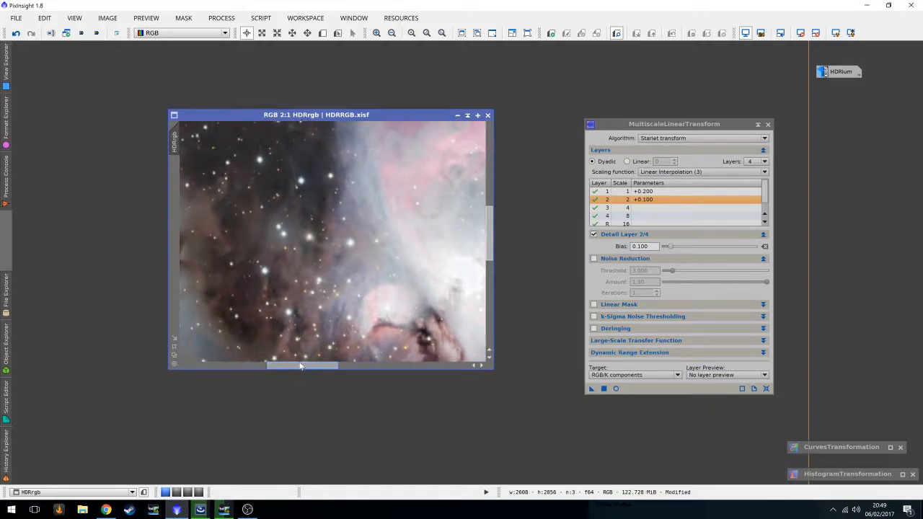
pyautogui.scroll(1, 395, 270)
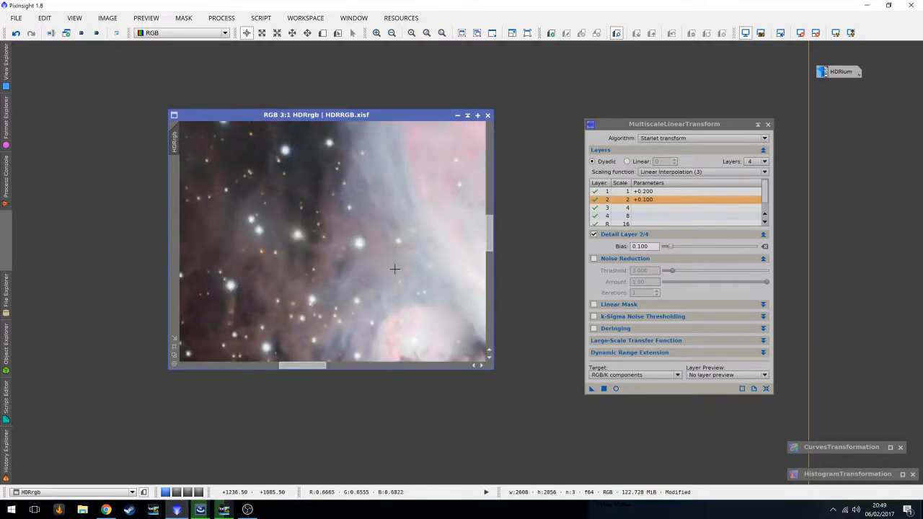
pyautogui.click(594, 389)
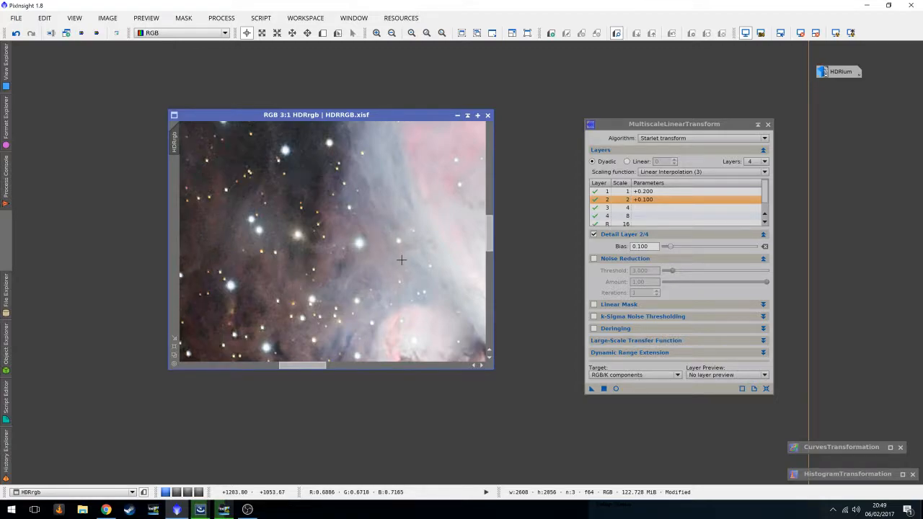
pyautogui.click(17, 33)
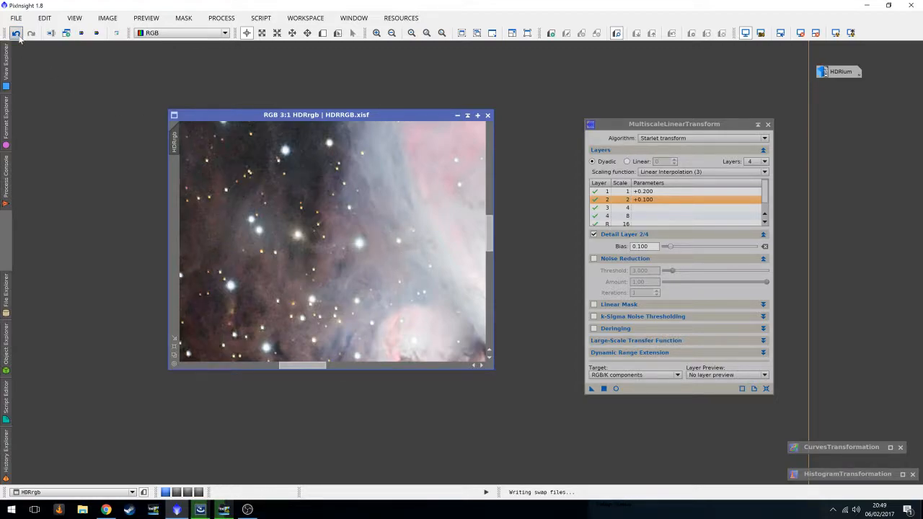
pyautogui.click(29, 34)
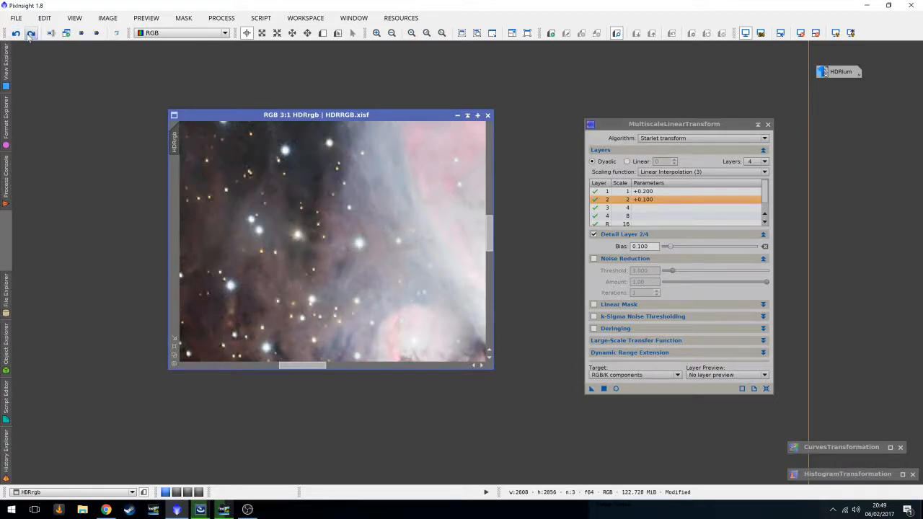
# Examine the sharpened nebula core and the bright blue stars of HDRrgb at magnifications from 1:2 to 5:1
pyautogui.scroll(-2, 389, 271)
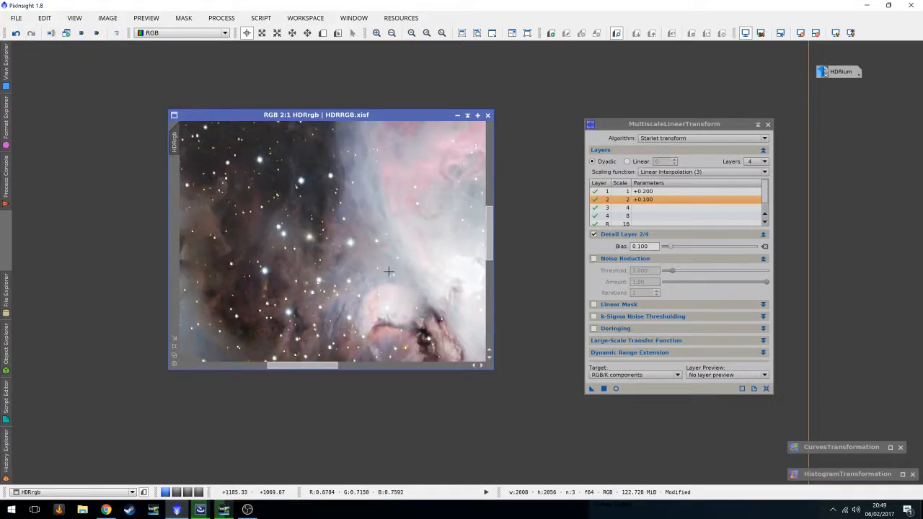
pyautogui.scroll(-1, 406, 274)
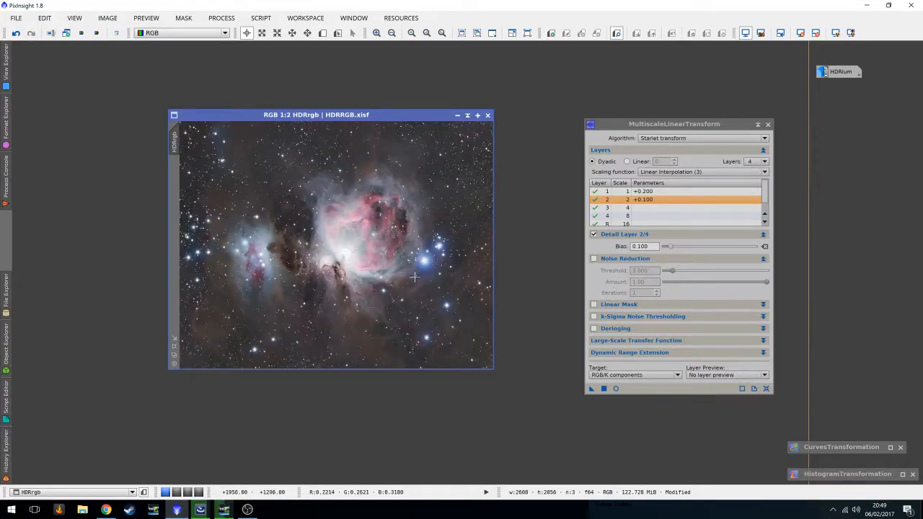
pyautogui.scroll(1, 415, 277)
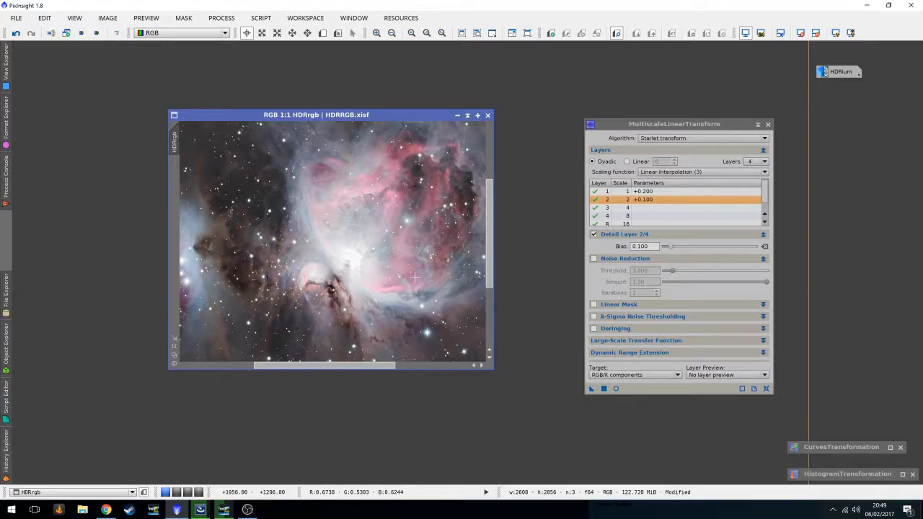
pyautogui.scroll(1, 415, 277)
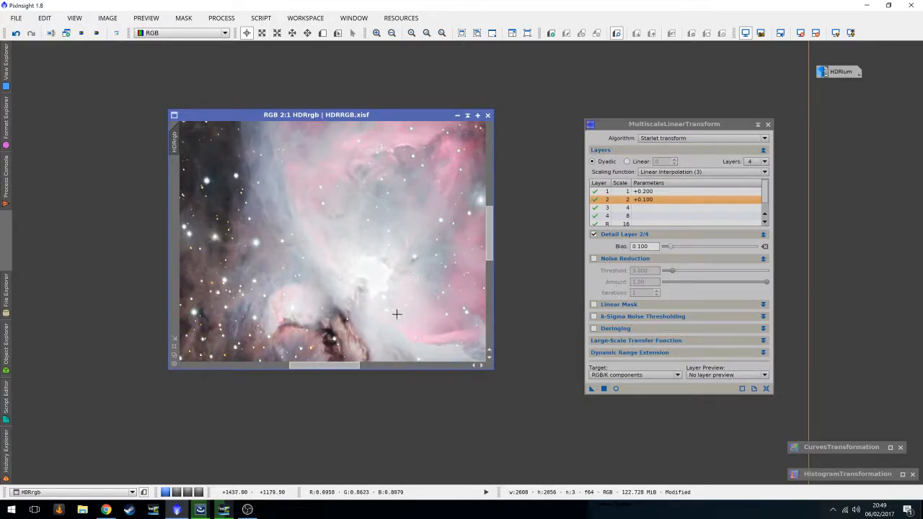
pyautogui.moveTo(334, 366); pyautogui.dragTo(407, 364)
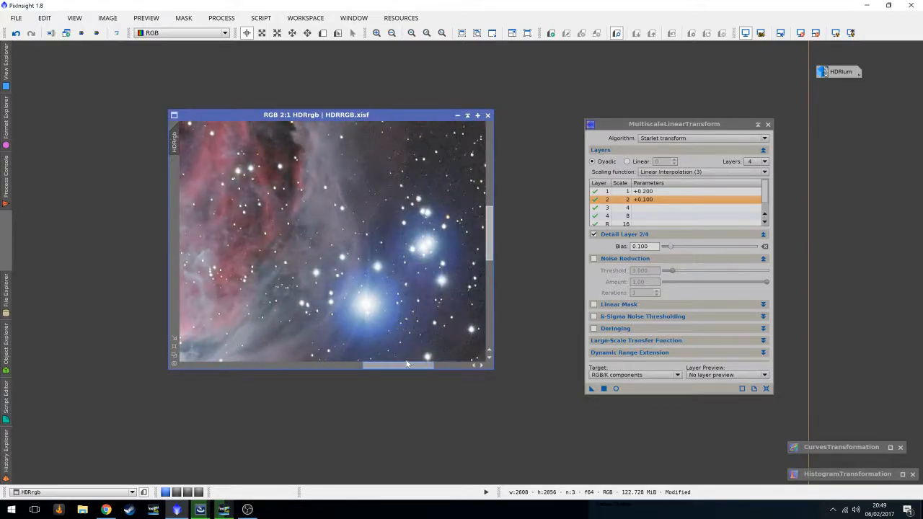
pyautogui.scroll(1, 408, 328)
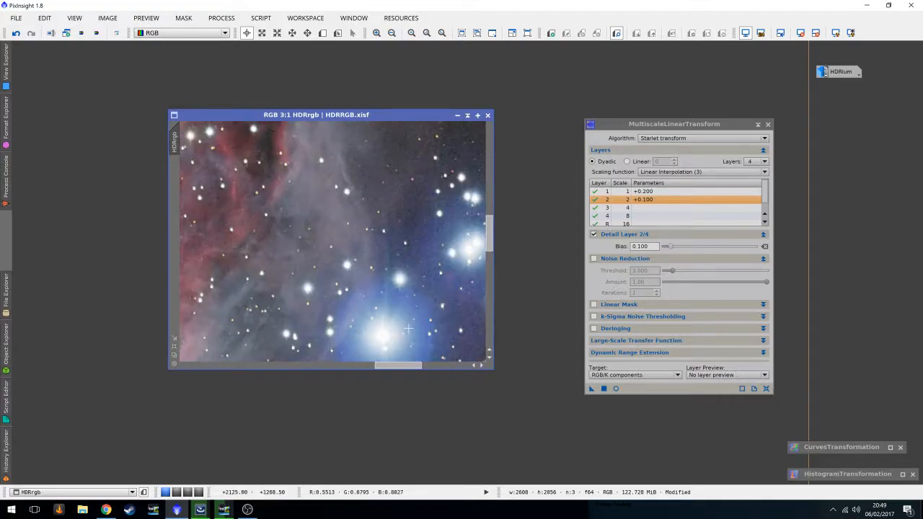
pyautogui.moveTo(488, 242); pyautogui.dragTo(488, 256)
pyautogui.scroll(2, 429, 230)
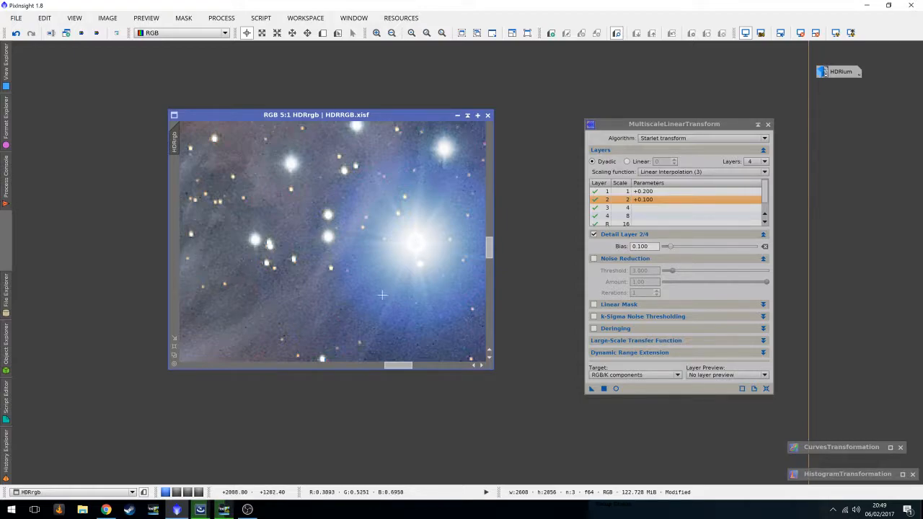
pyautogui.scroll(-2, 380, 306)
pyautogui.scroll(-1, 368, 285)
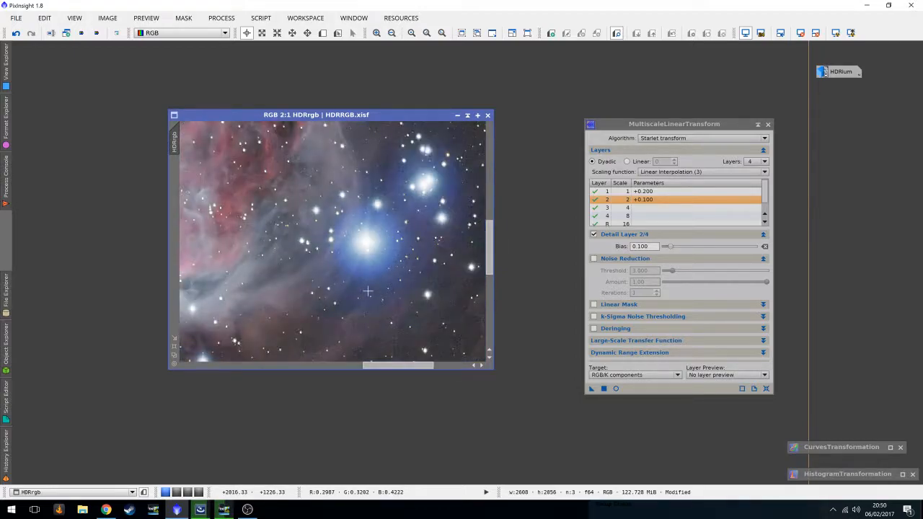
pyautogui.scroll(-1, 317, 284)
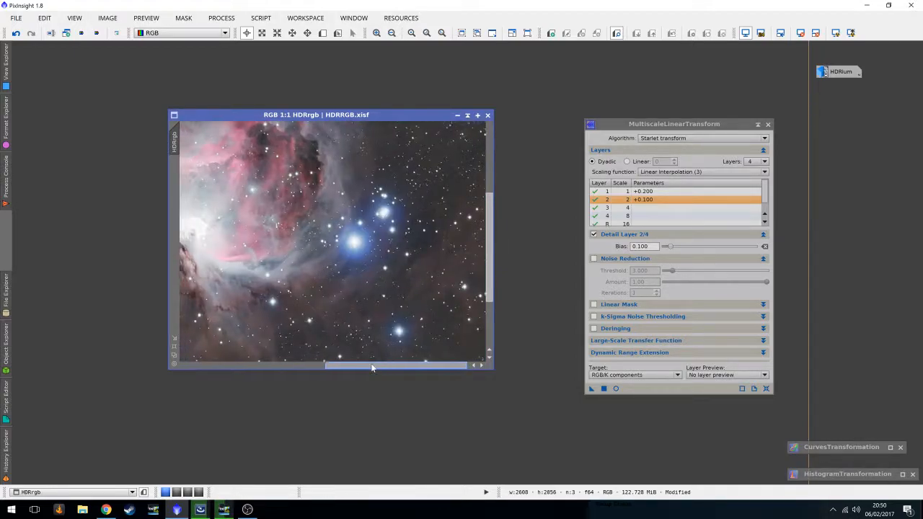
pyautogui.moveTo(376, 366); pyautogui.dragTo(342, 366)
pyautogui.scroll(-1, 334, 262)
pyautogui.scroll(2, 361, 264)
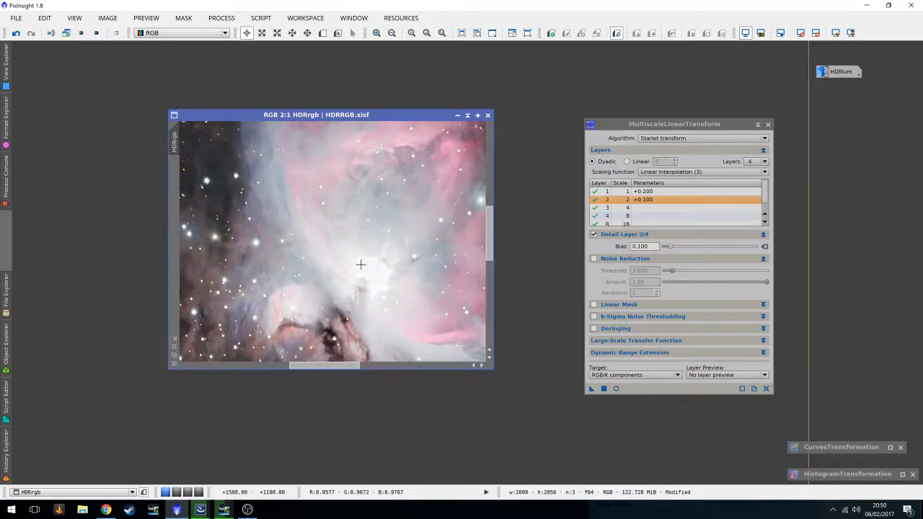
pyautogui.scroll(-1, 361, 264)
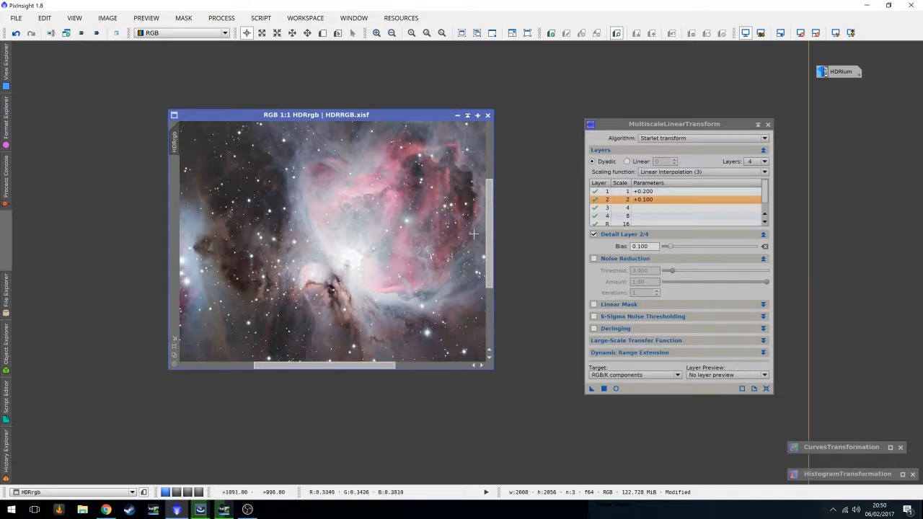
# Undo the sharpening, lower the layer 1 bias to 0.100 and reapply MultiscaleLinearTransform to HDRrgb, checking the core and blue stars
pyautogui.click(17, 34)
pyautogui.click(633, 191)
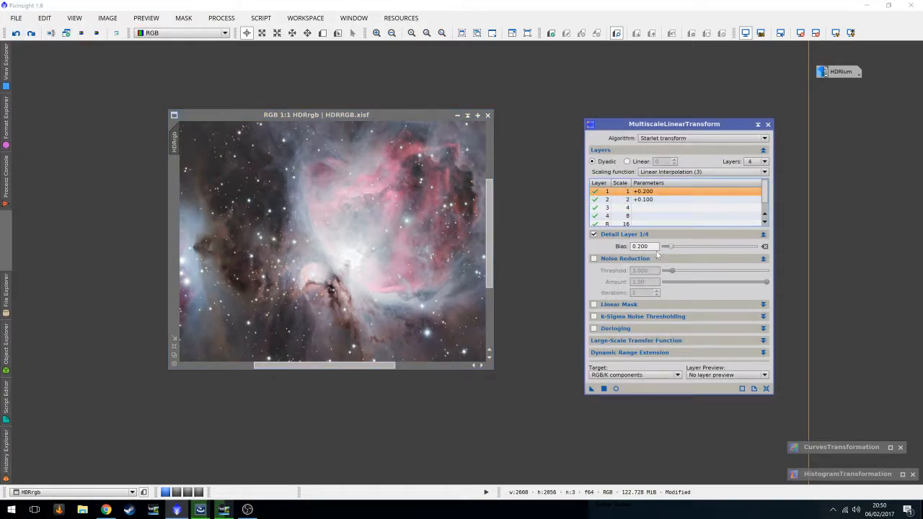
pyautogui.moveTo(671, 247); pyautogui.dragTo(670, 247)
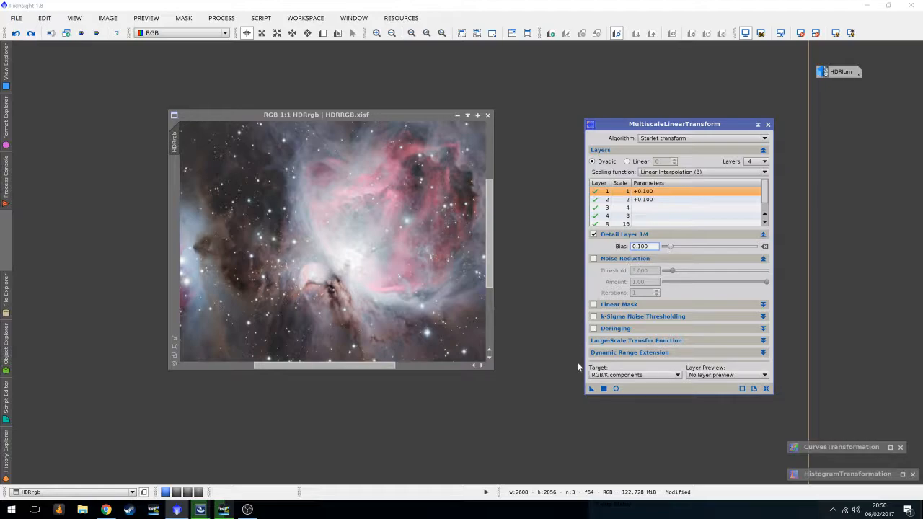
pyautogui.moveTo(591, 390); pyautogui.dragTo(404, 291)
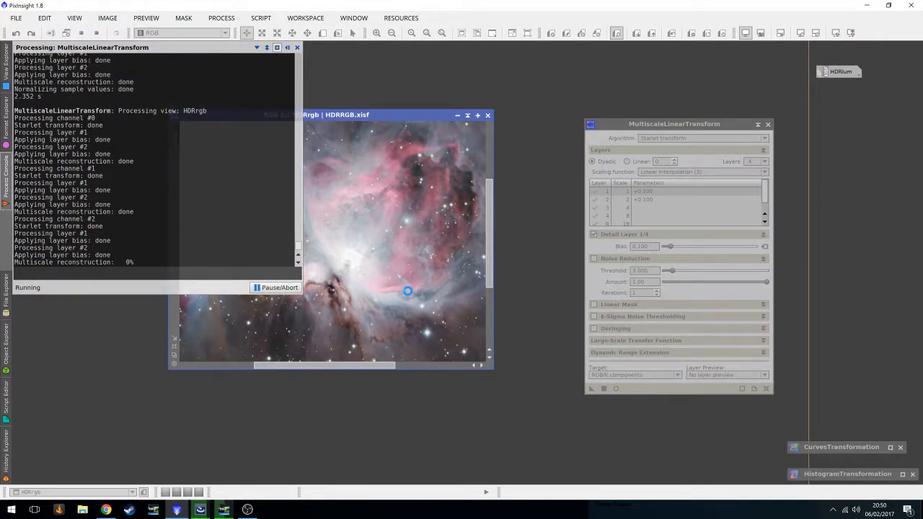
pyautogui.scroll(1, 395, 292)
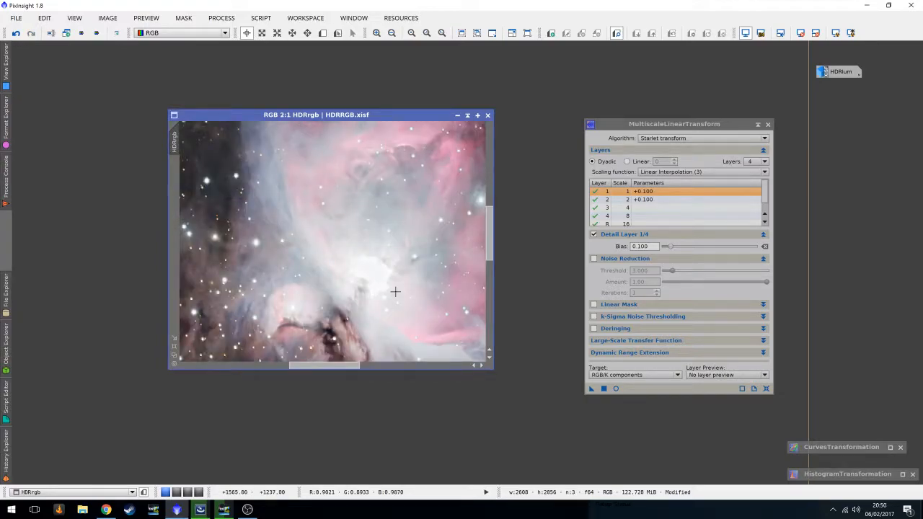
pyautogui.scroll(-1, 395, 292)
pyautogui.moveTo(330, 365); pyautogui.dragTo(387, 366)
pyautogui.scroll(1, 396, 355)
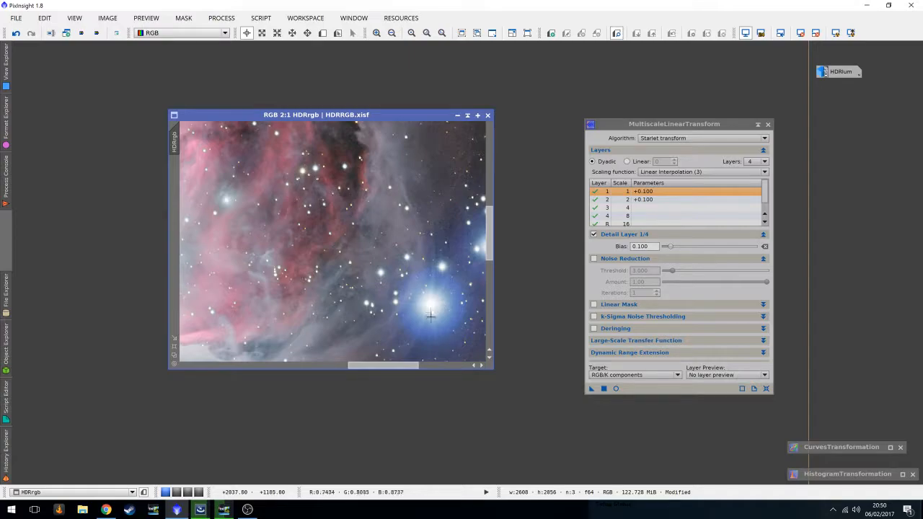
pyautogui.scroll(-2, 365, 322)
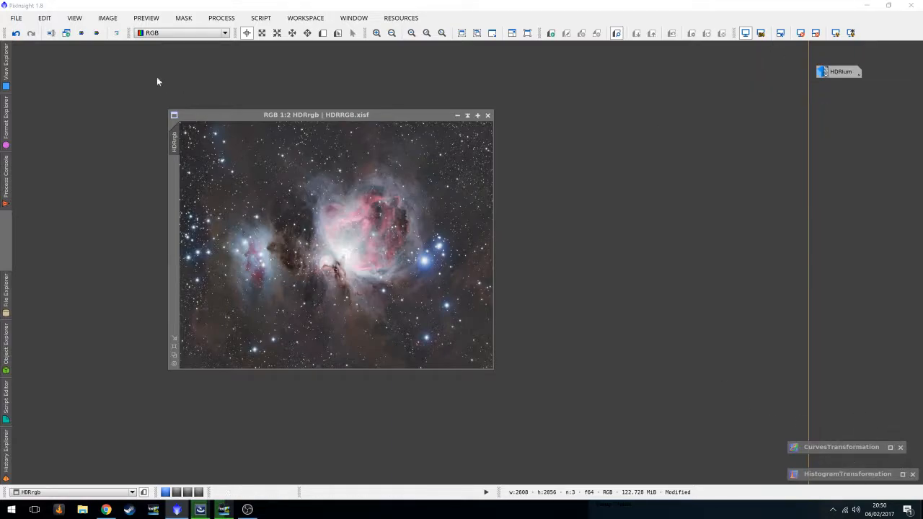
# Run the DarkStructureEnhance script on HDRrgb with 8 layers to remove, amount 0.40 and 1 iteration, and compare the image with and without it
pyautogui.click(261, 18)
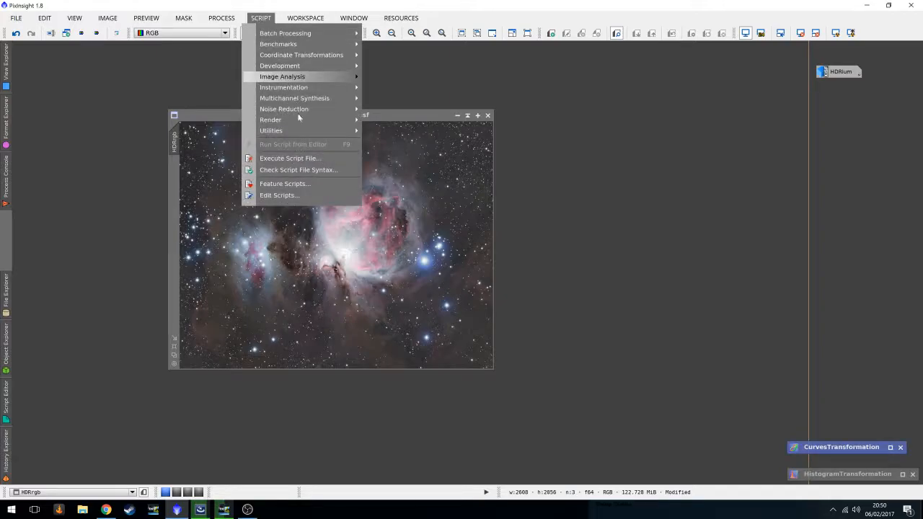
pyautogui.moveTo(315, 135)
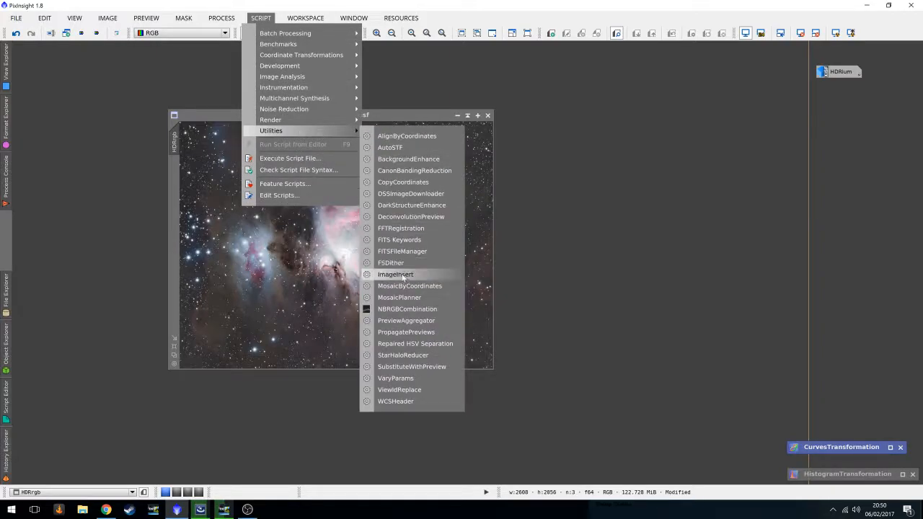
pyautogui.click(425, 208)
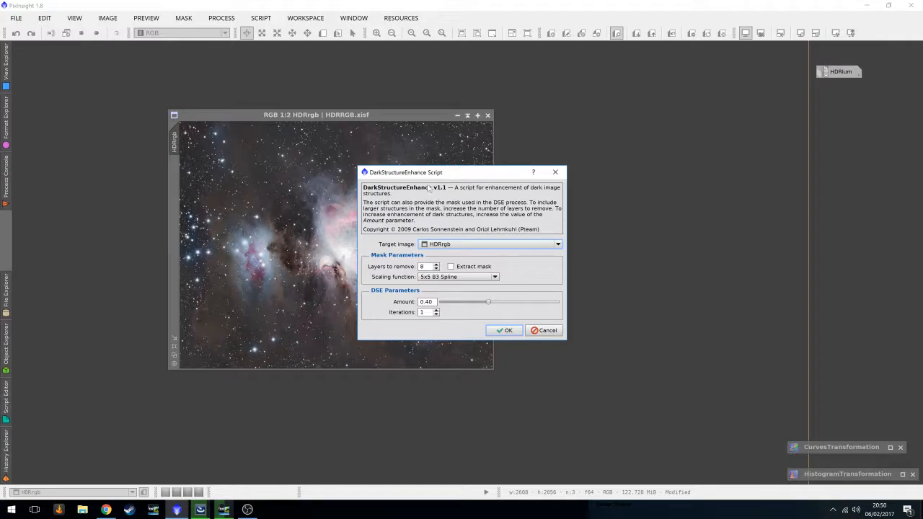
pyautogui.moveTo(435, 178); pyautogui.dragTo(622, 191)
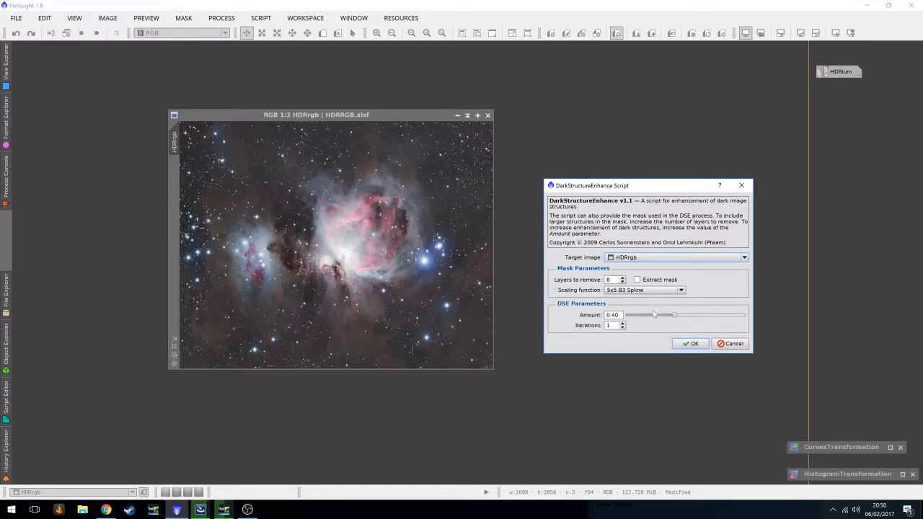
pyautogui.click(694, 344)
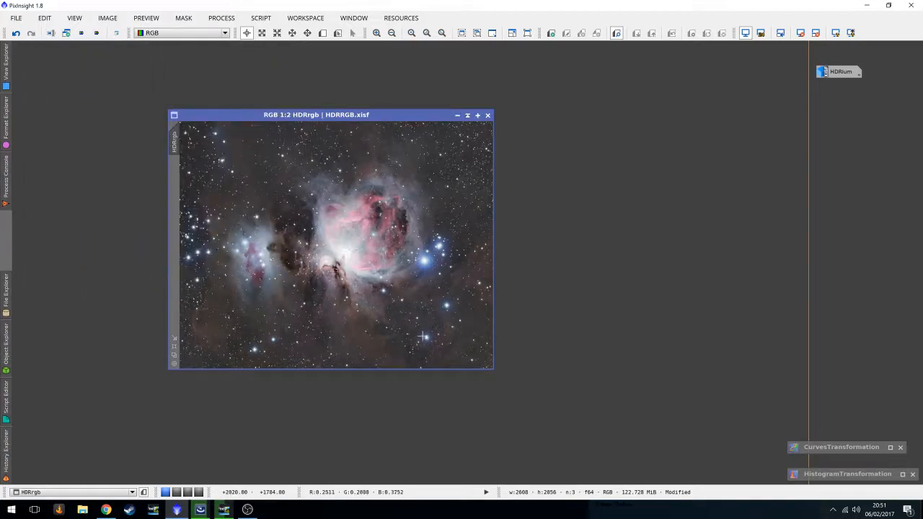
pyautogui.scroll(2, 332, 288)
pyautogui.scroll(-1, 325, 281)
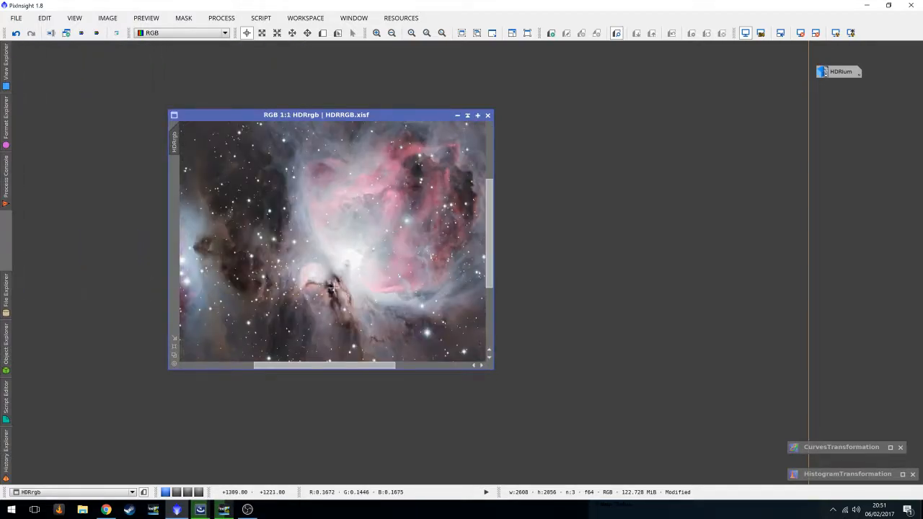
pyautogui.scroll(-2, 326, 297)
pyautogui.scroll(1, 325, 298)
pyautogui.scroll(-1, 389, 317)
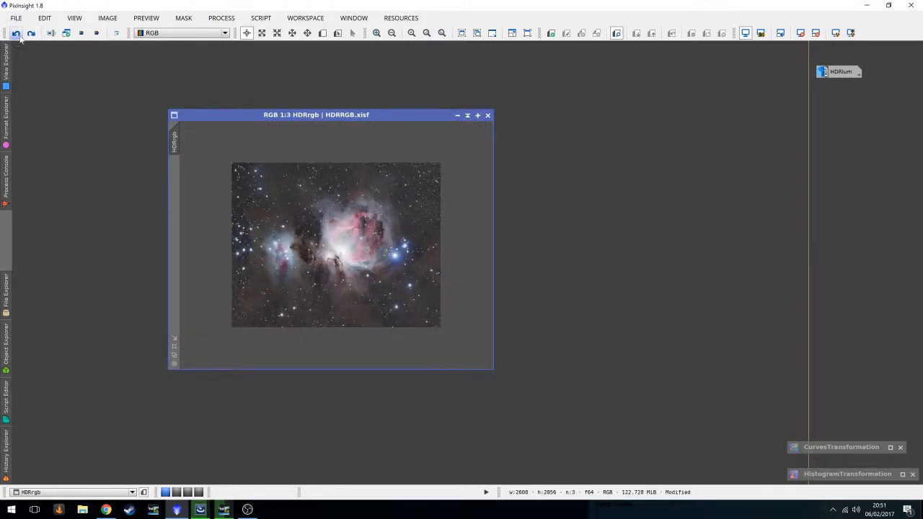
pyautogui.scroll(1, 311, 247)
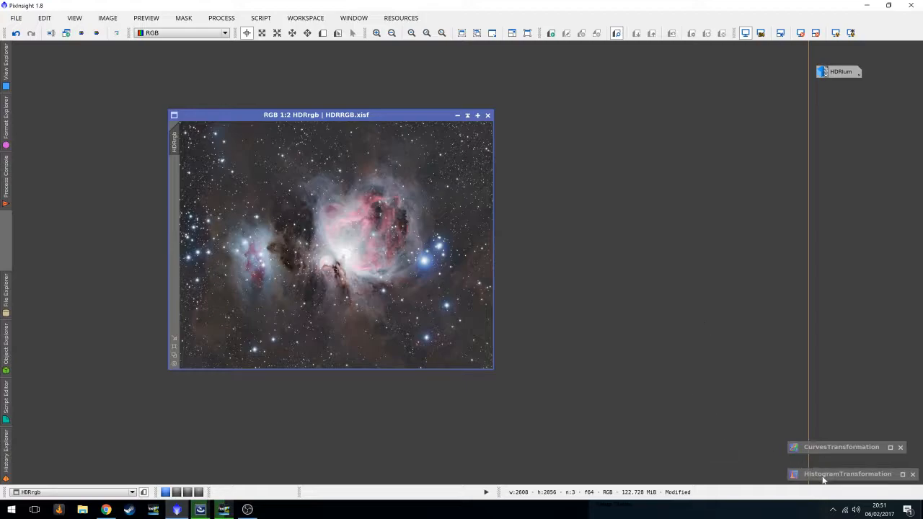
# Reset CurvesTransformation and, with a real-time preview, shape a mild RGB/K S-curve through 0.25483/0.23590 and 0.73745/0.76795
pyautogui.doubleClick(824, 447)
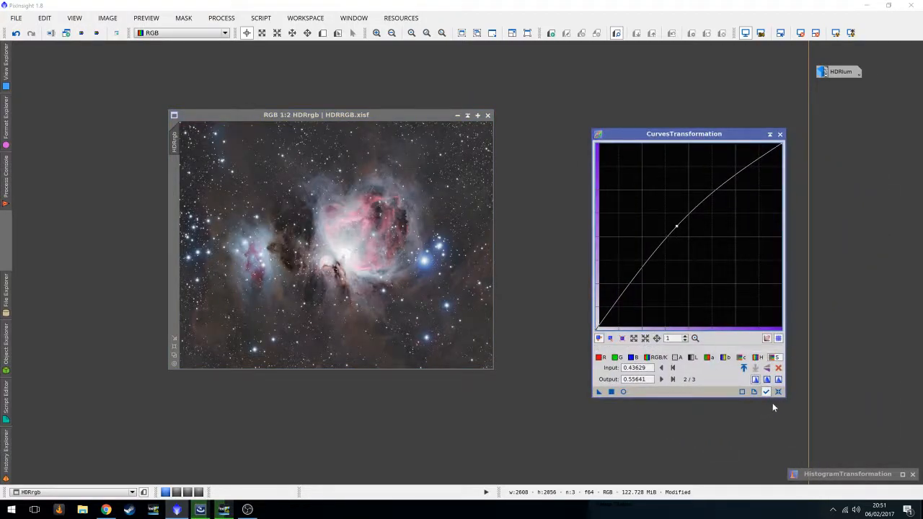
pyautogui.click(778, 392)
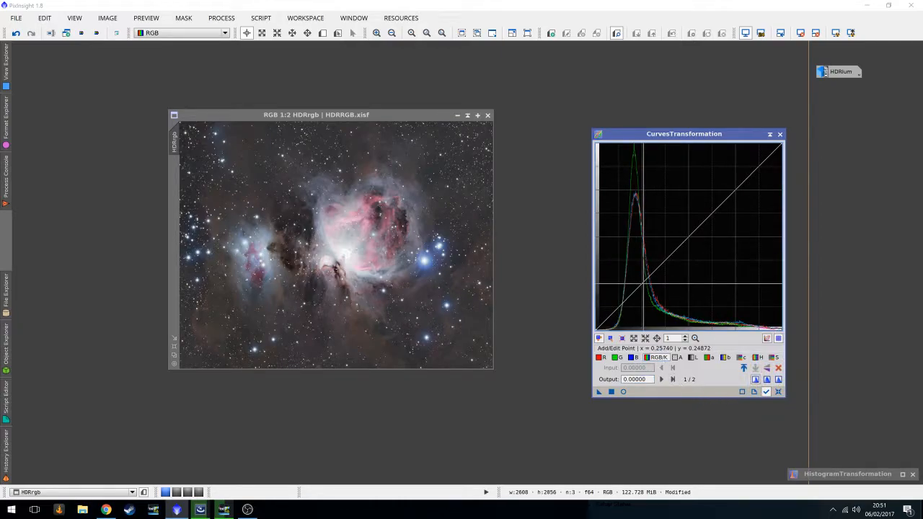
pyautogui.click(623, 392)
pyautogui.moveTo(642, 282); pyautogui.dragTo(642, 286)
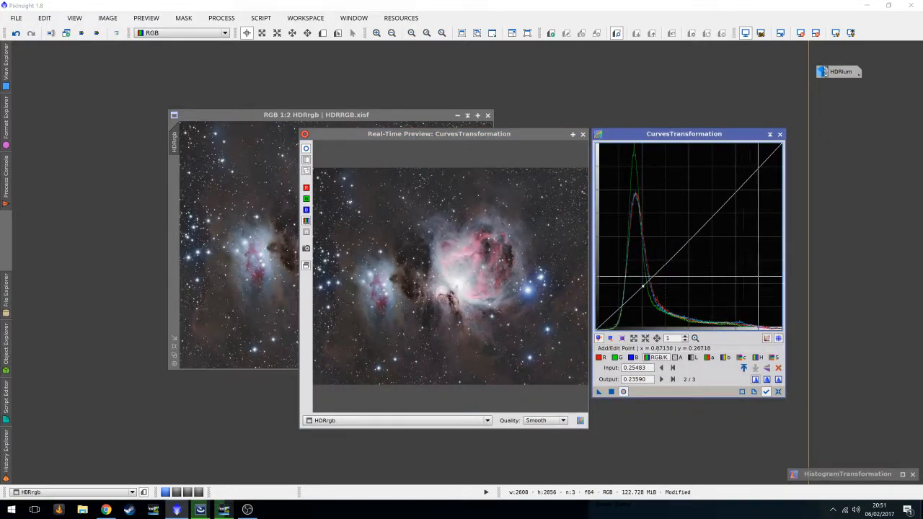
pyautogui.moveTo(734, 191); pyautogui.dragTo(734, 186)
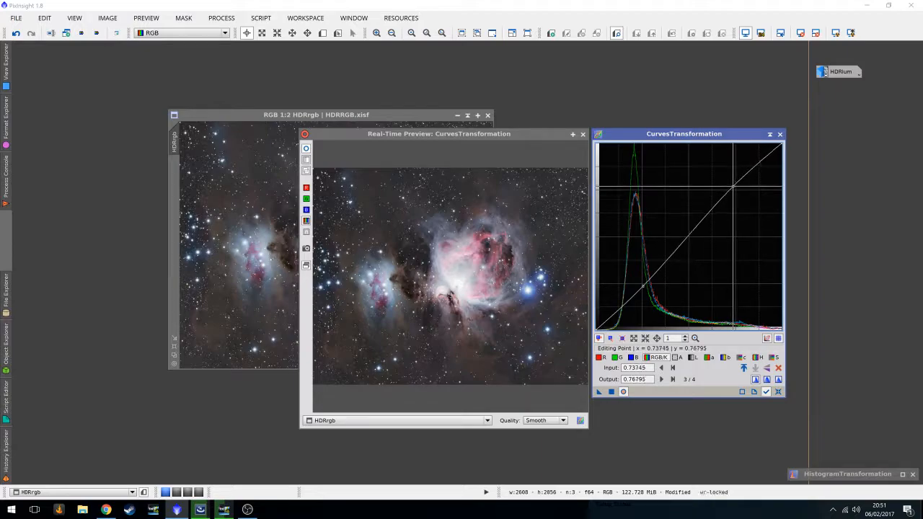
# Close the real-time preview, apply the contrast curve to HDRrgb and close CurvesTransformation
pyautogui.click(582, 135)
pyautogui.moveTo(597, 390); pyautogui.dragTo(410, 303)
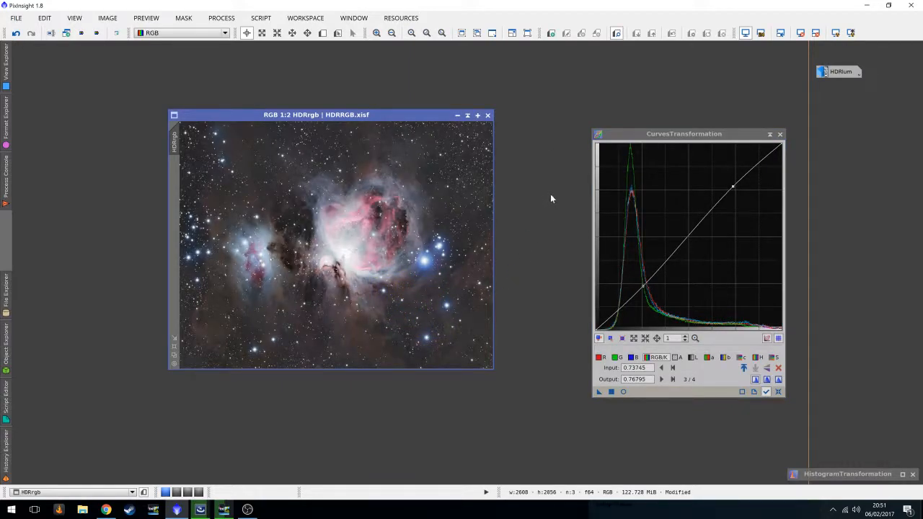
pyautogui.click(780, 135)
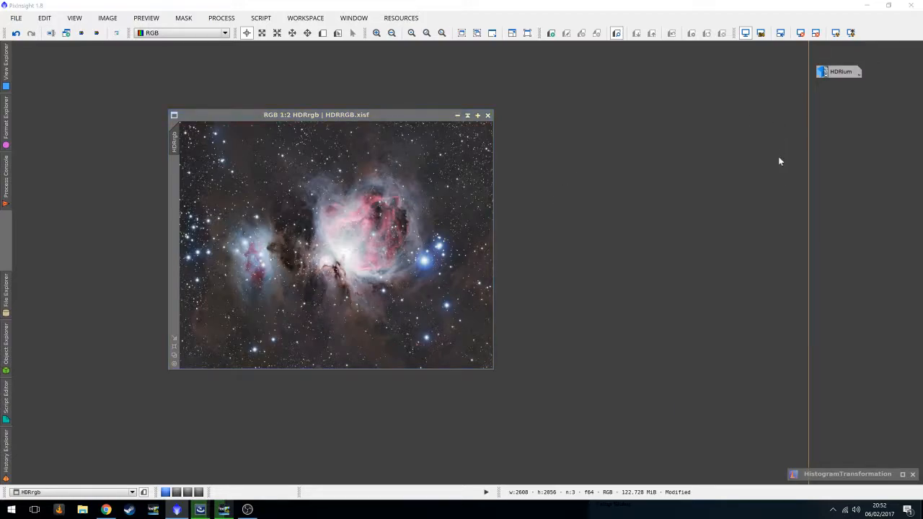
# With a real-time HistogramTransformation preview of HDRrgb, raise the RGB/K shadows to about 0.0468 and lower the midtones to about 0.4178
pyautogui.click(824, 477)
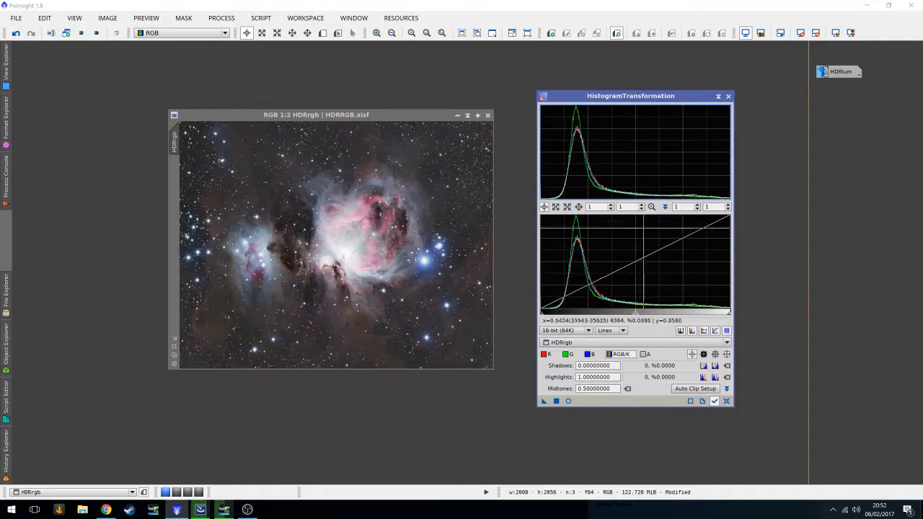
pyautogui.moveTo(609, 96); pyautogui.dragTo(647, 124)
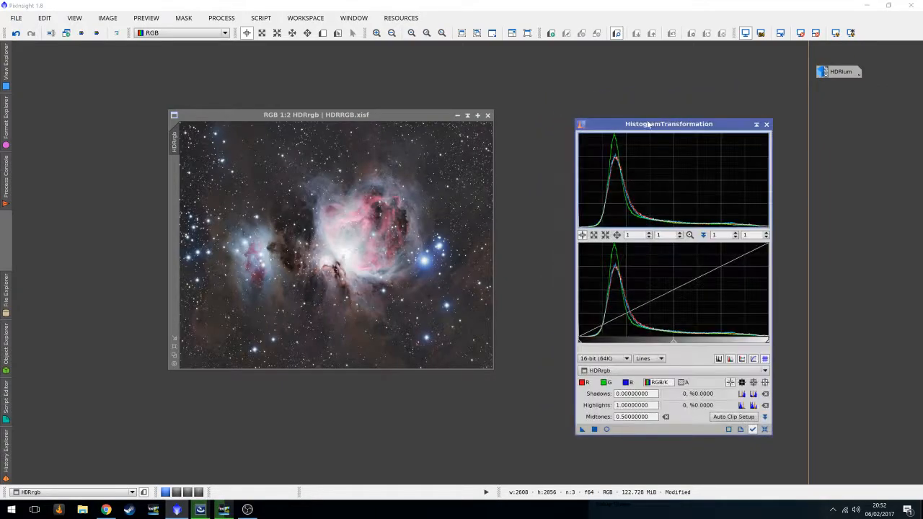
pyautogui.click(607, 429)
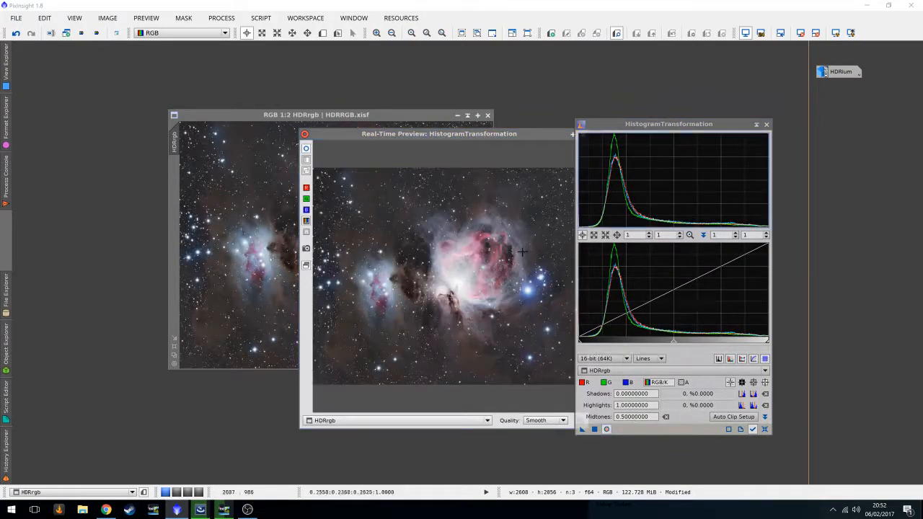
pyautogui.moveTo(491, 139); pyautogui.dragTo(468, 161)
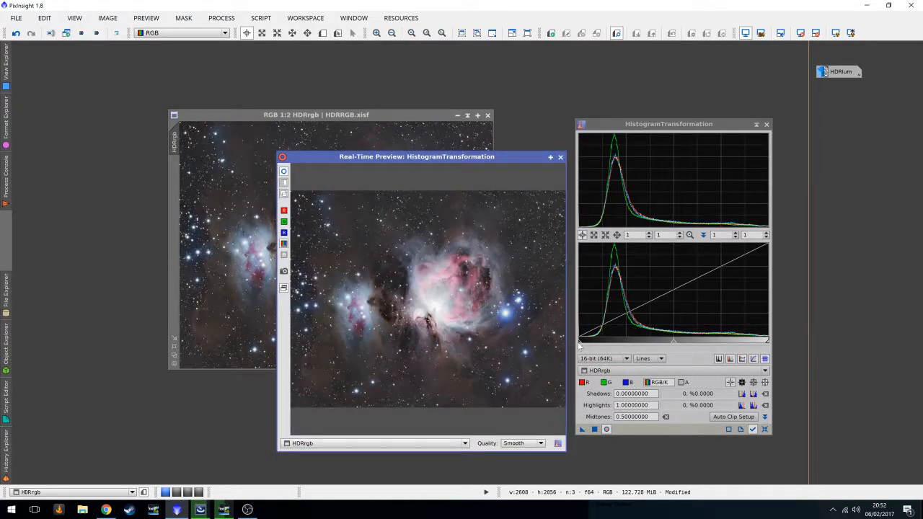
pyautogui.moveTo(582, 344); pyautogui.dragTo(587, 344)
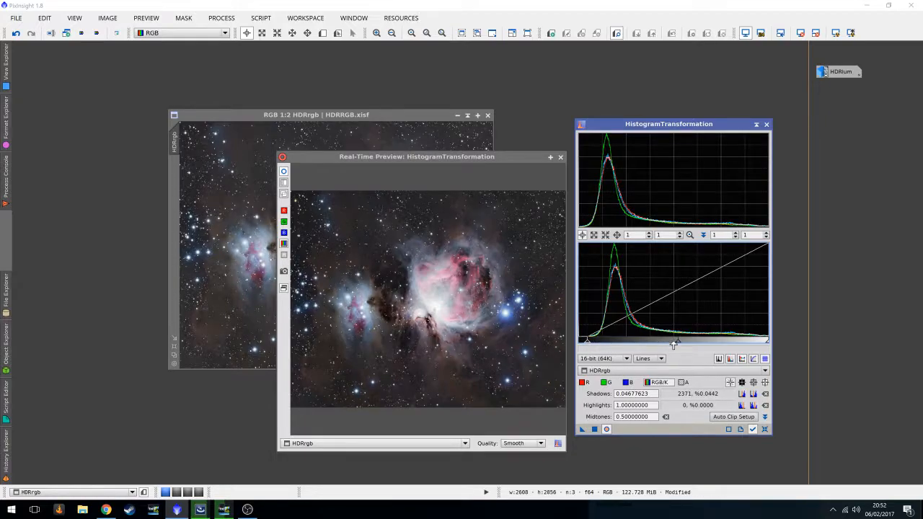
pyautogui.moveTo(676, 345); pyautogui.dragTo(663, 344)
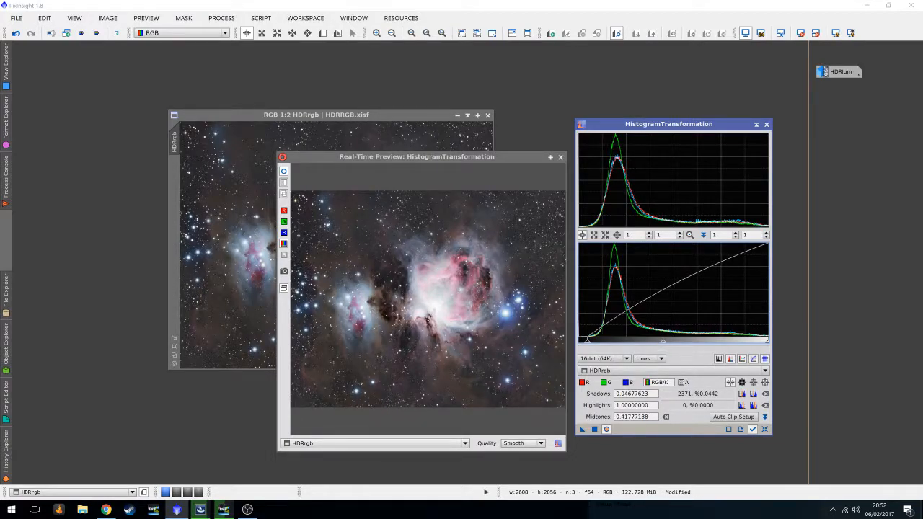
# Close the real-time preview, apply the histogram adjustment to HDRrgb and close HistogramTransformation
pyautogui.click(561, 156)
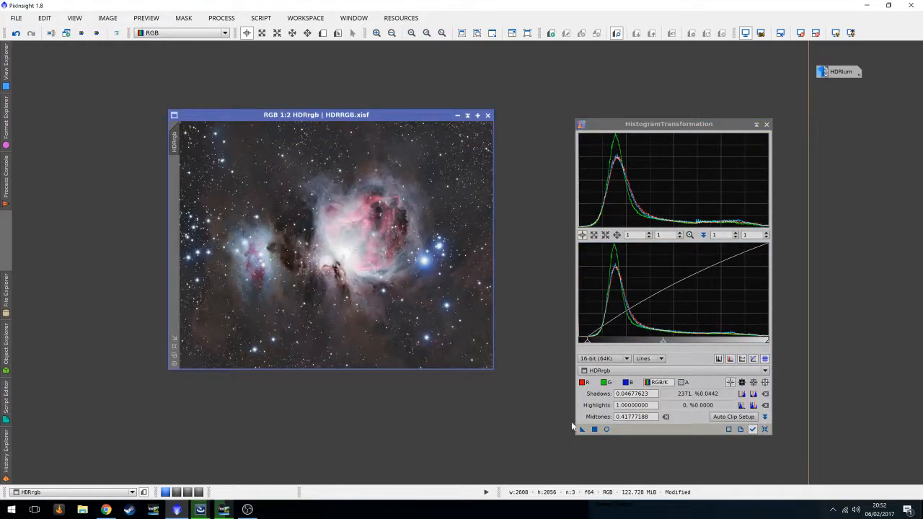
pyautogui.moveTo(581, 430); pyautogui.dragTo(433, 346)
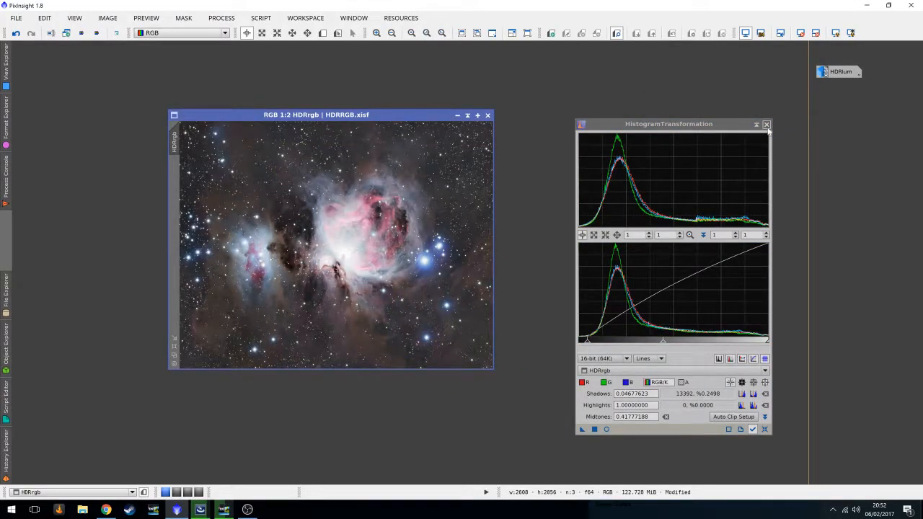
pyautogui.click(766, 124)
# Maximize the HDRrgb image and examine the finished nebula at 1:1 and 1:2 zoom
pyautogui.doubleClick(416, 117)
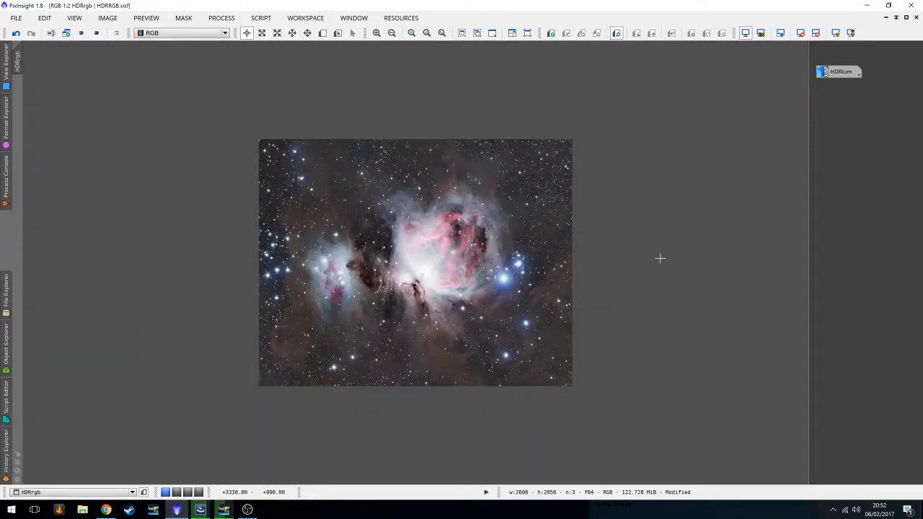
pyautogui.scroll(1, 659, 257)
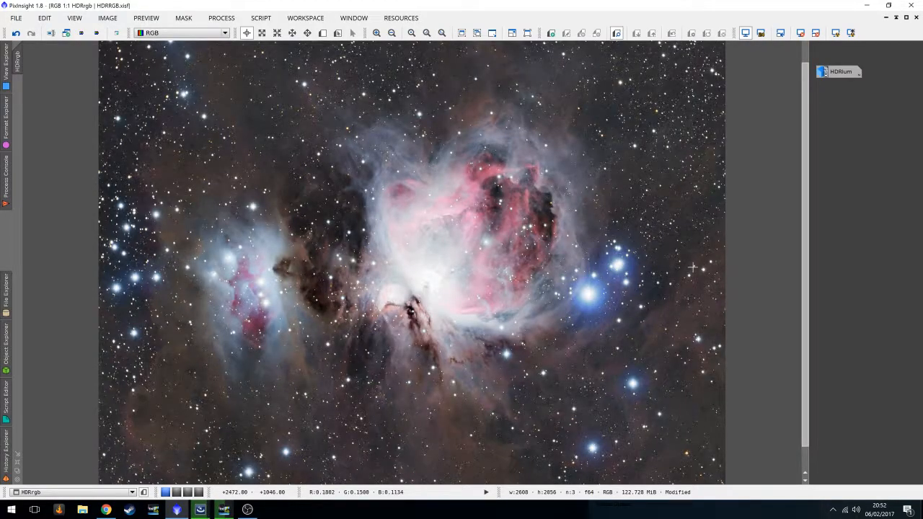
pyautogui.scroll(-1, 692, 267)
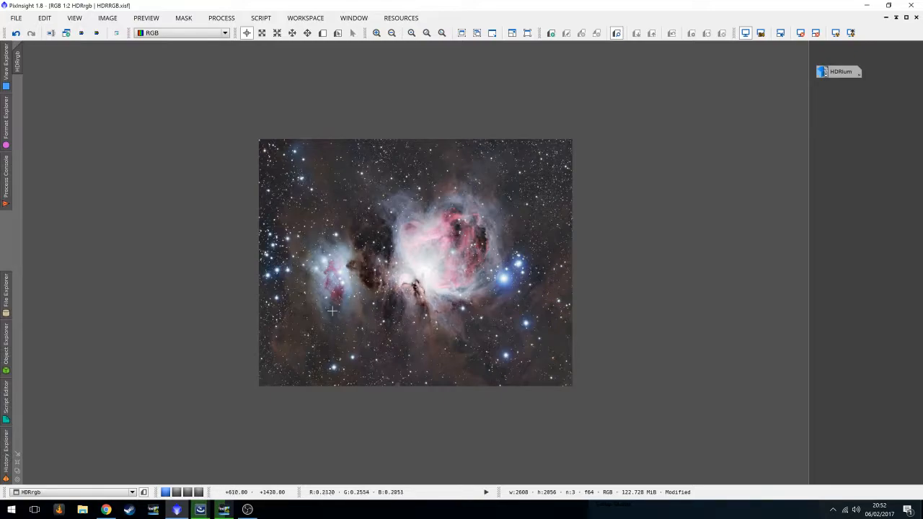
pyautogui.scroll(1, 331, 289)
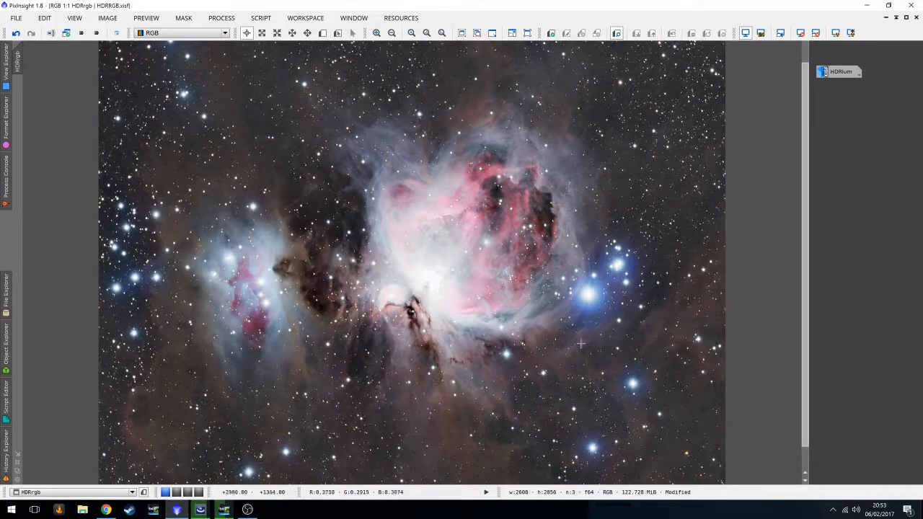
pyautogui.scroll(-1, 529, 336)
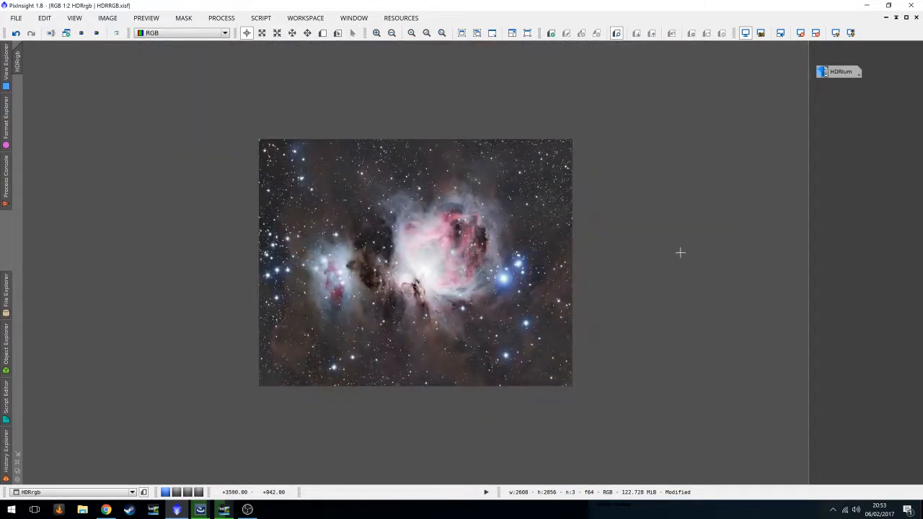